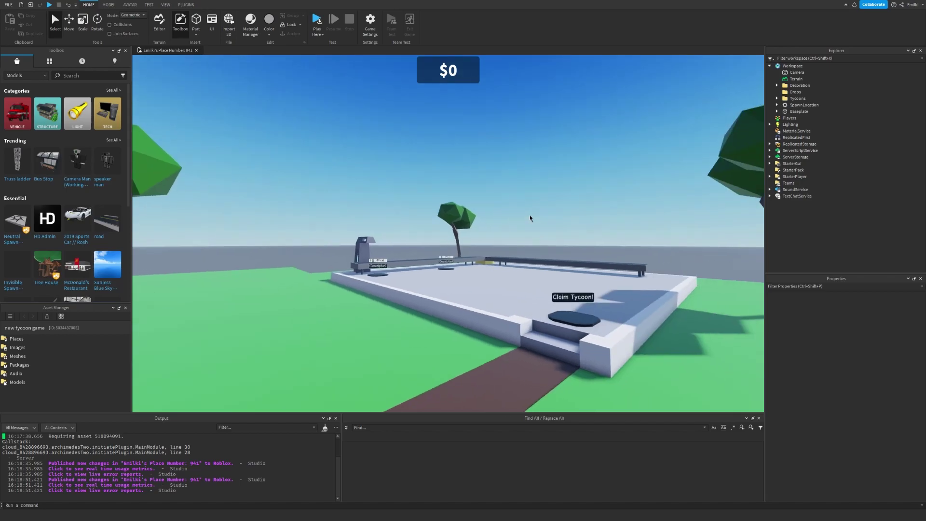
Step: Duplicate the Dropper1 model in Objects and move the copy 10 studs along the conveyor
key("w")
right_click_drag(530, 216, 464, 232)
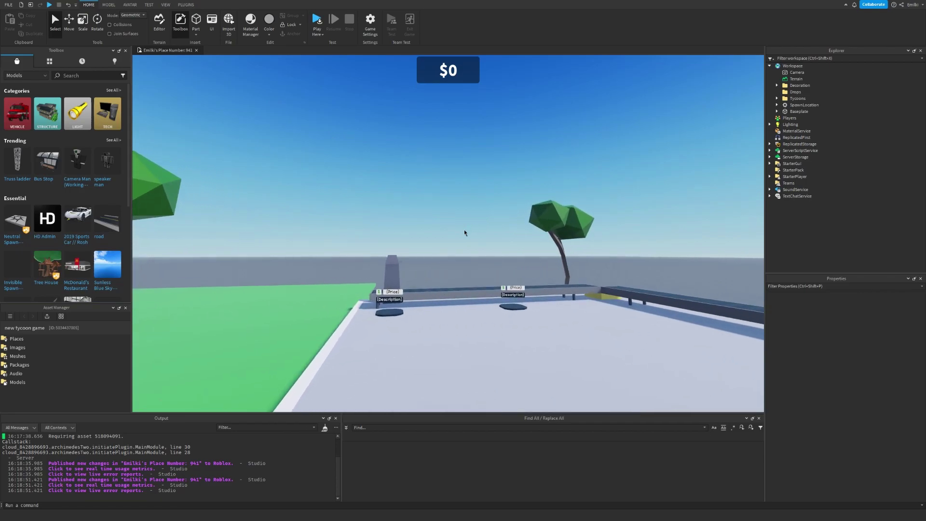
key("w")
left_click(444, 236)
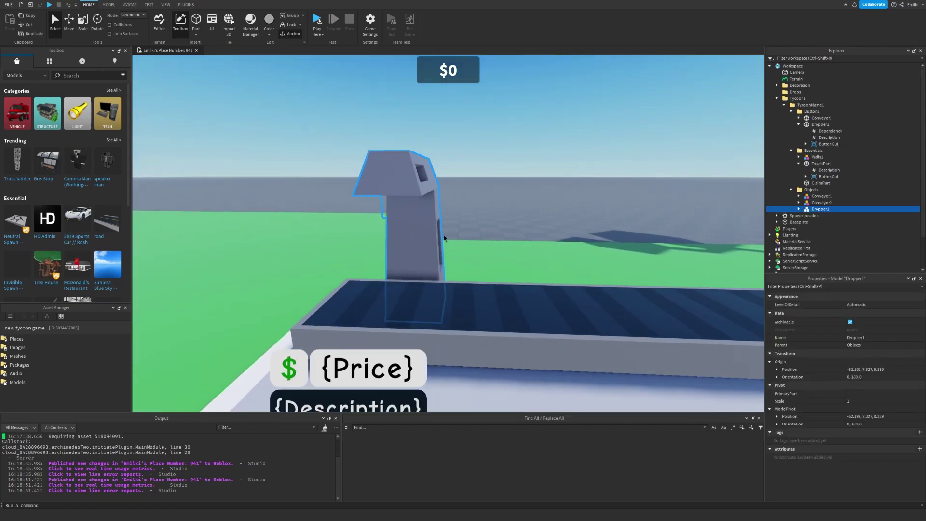
scroll(444, 238, "down", 2)
scroll(430, 233, "up", 3)
scroll(431, 234, "down", 3)
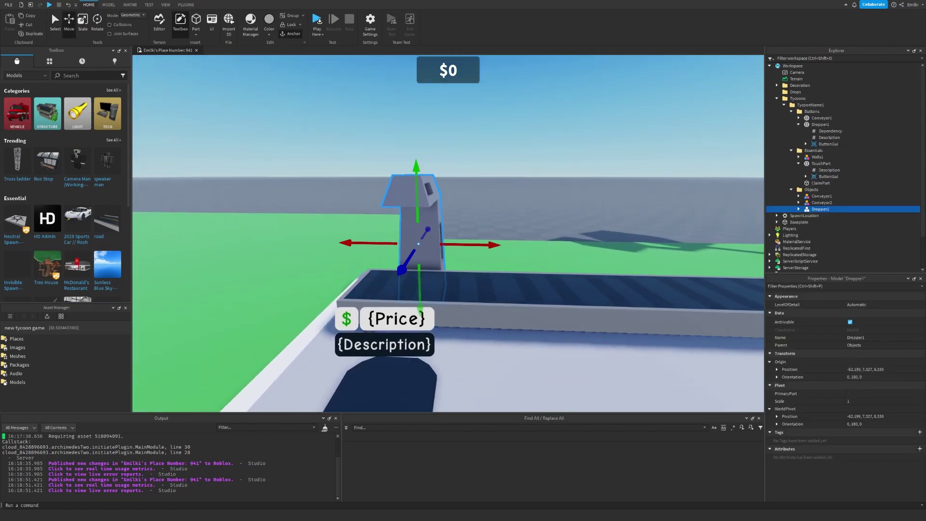
right_click(813, 212)
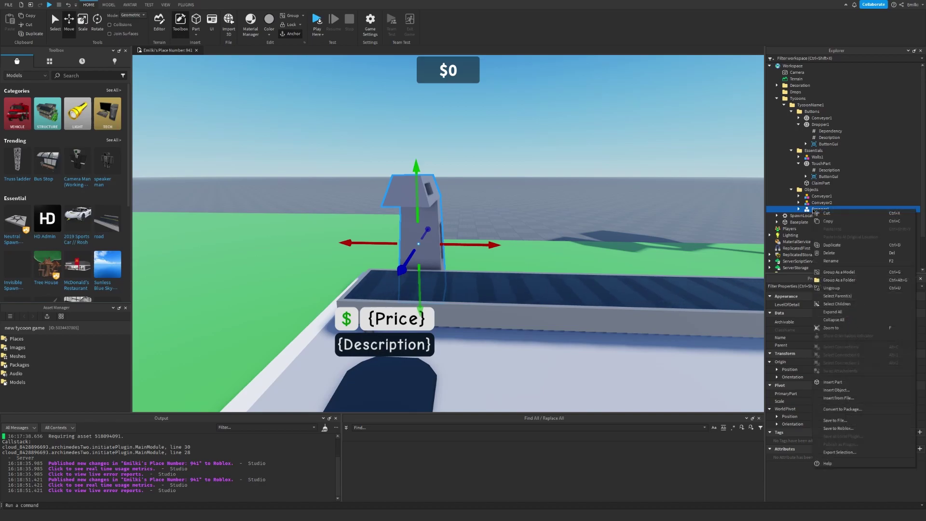
left_click(825, 244)
left_click_drag(483, 243, 497, 246)
key("w")
key("d")
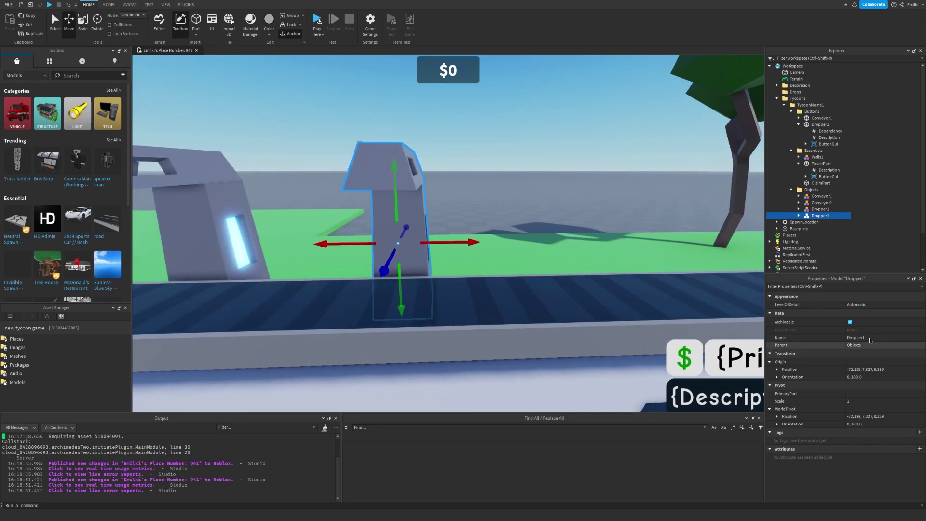
Step: Rename the copied dropper model Dropper2 and set its Price value to 100
key("a")
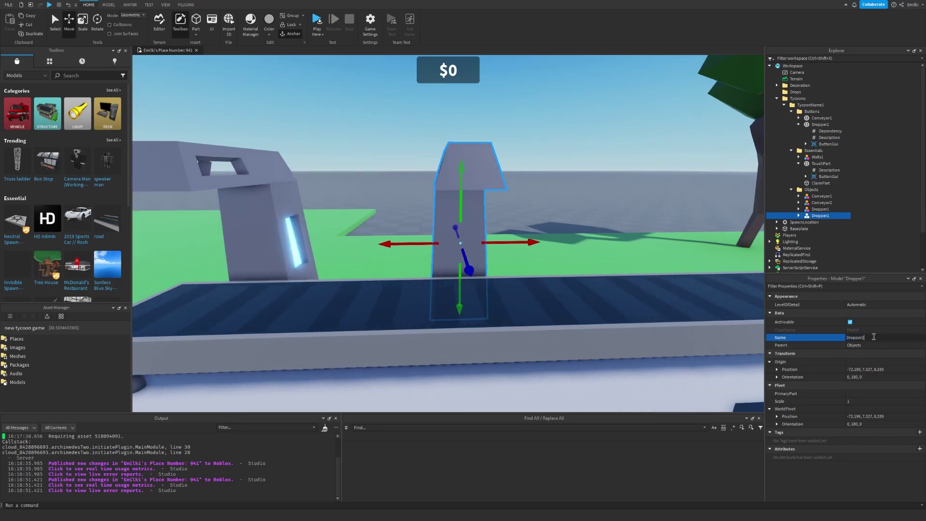
left_click(799, 216)
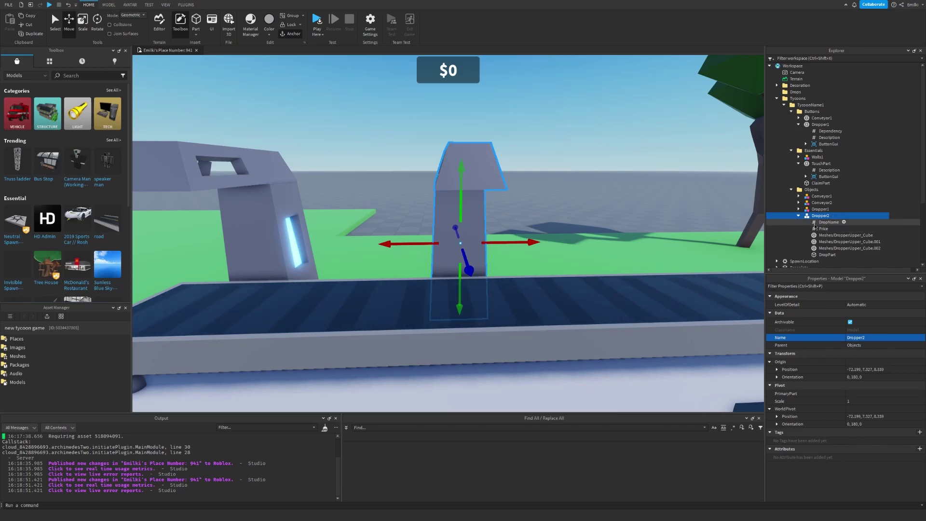
left_click(816, 224)
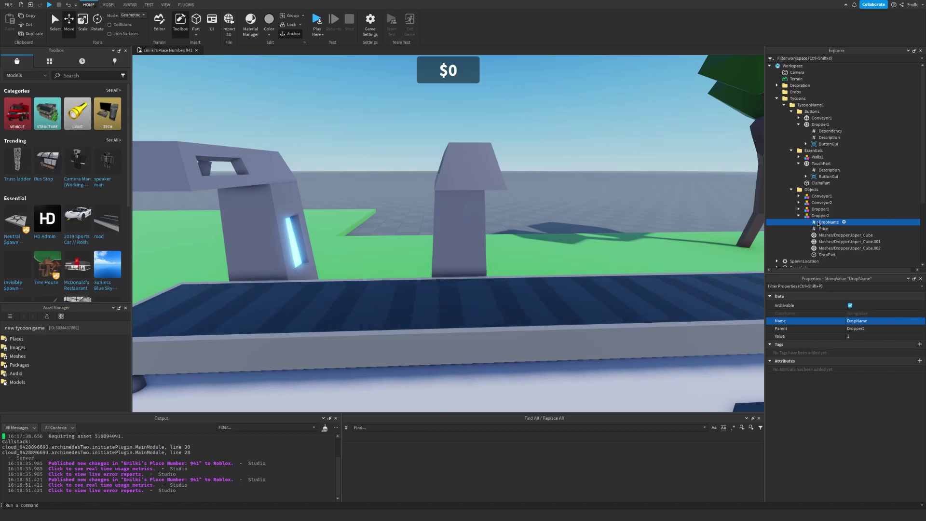
left_click(822, 229)
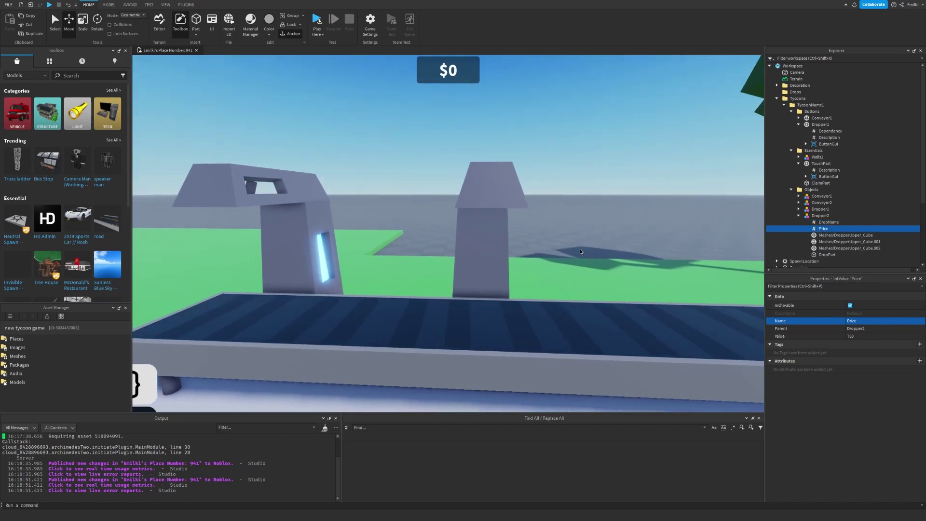
left_click(871, 337)
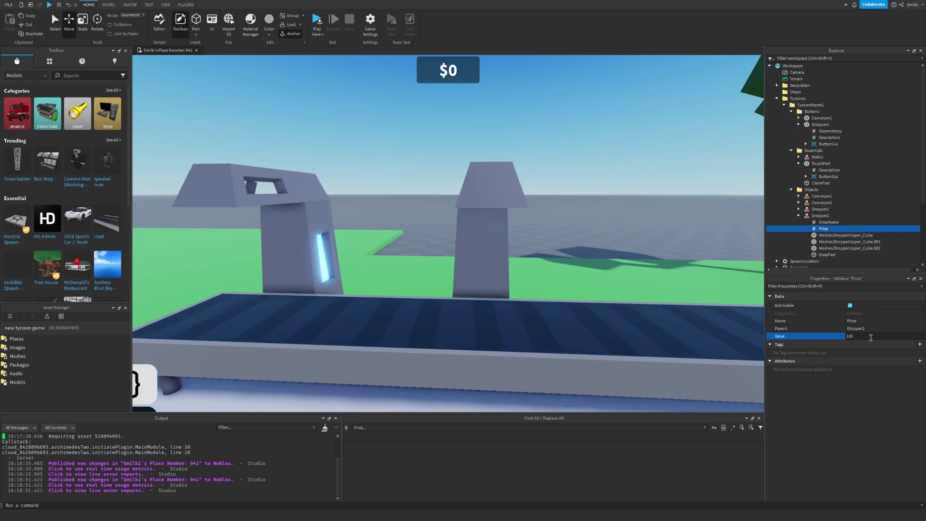
Step: Duplicate the Dropper1 button and move the copy 10 studs so it sits in front of the second dropper
key("s")
right_click_drag(636, 261, 632, 263)
key("a")
scroll(472, 301, "down", 2)
left_click(410, 300)
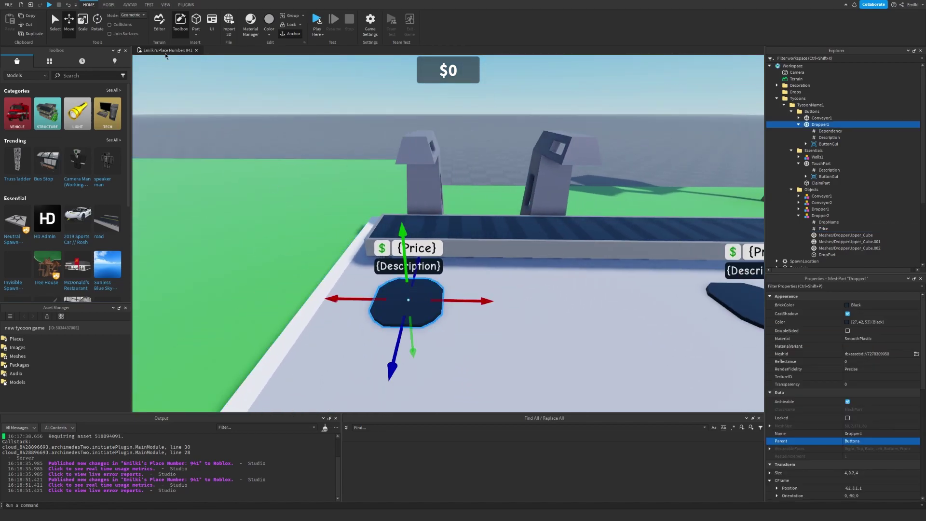
right_click(819, 126)
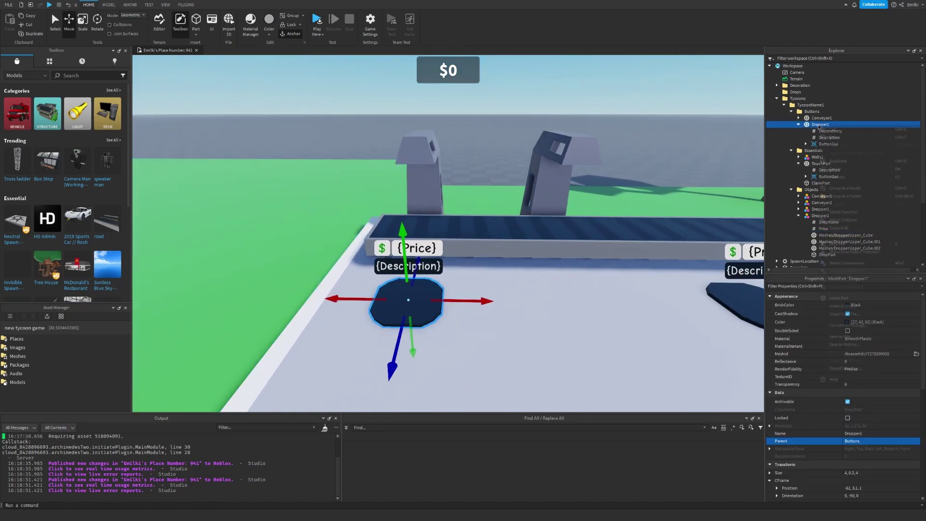
left_click(838, 161)
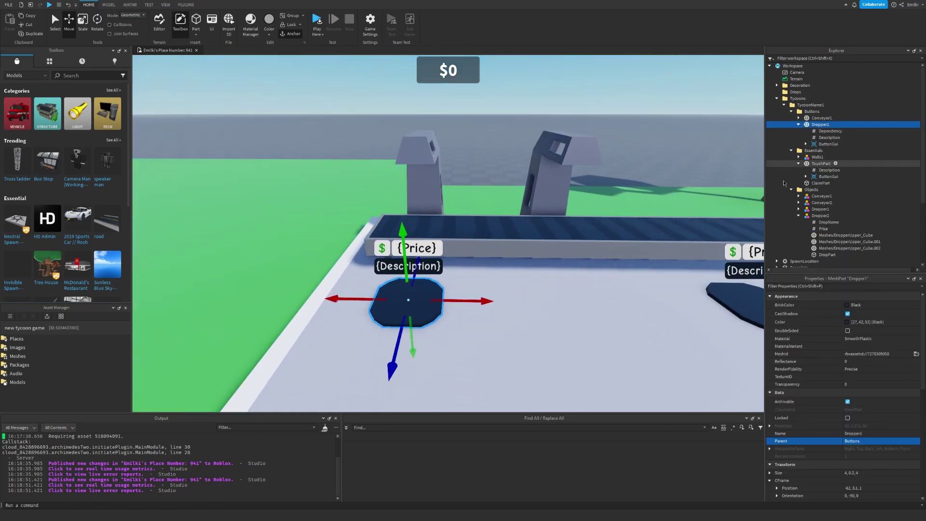
key("d")
left_click_drag(475, 300, 511, 307)
right_click_drag(753, 387, 755, 391)
key("w")
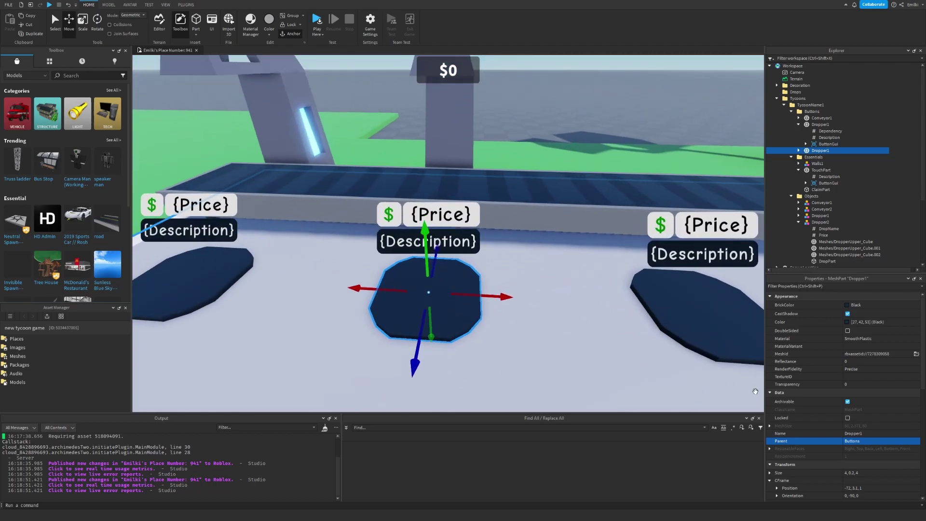
Step: Rename the copied button Dropper2 and set its Dependency value to Dropper1
left_click(872, 434)
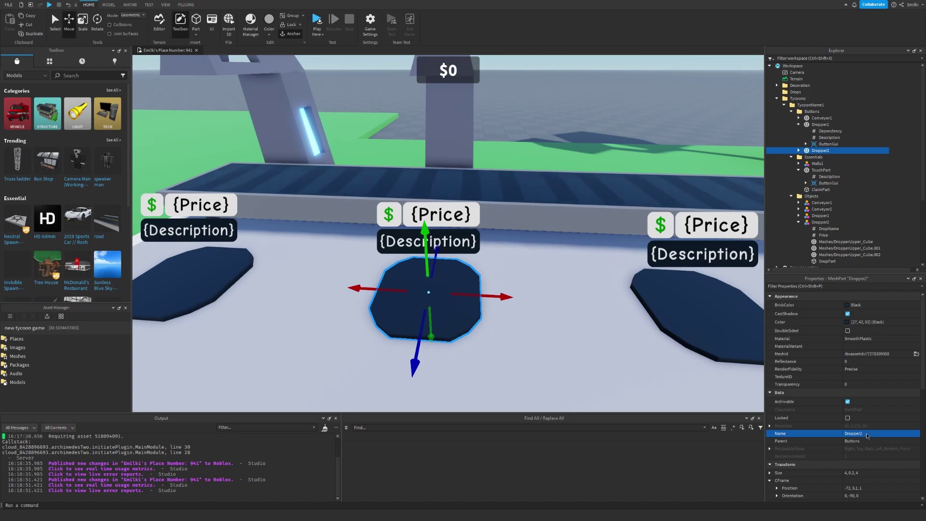
left_click(798, 151)
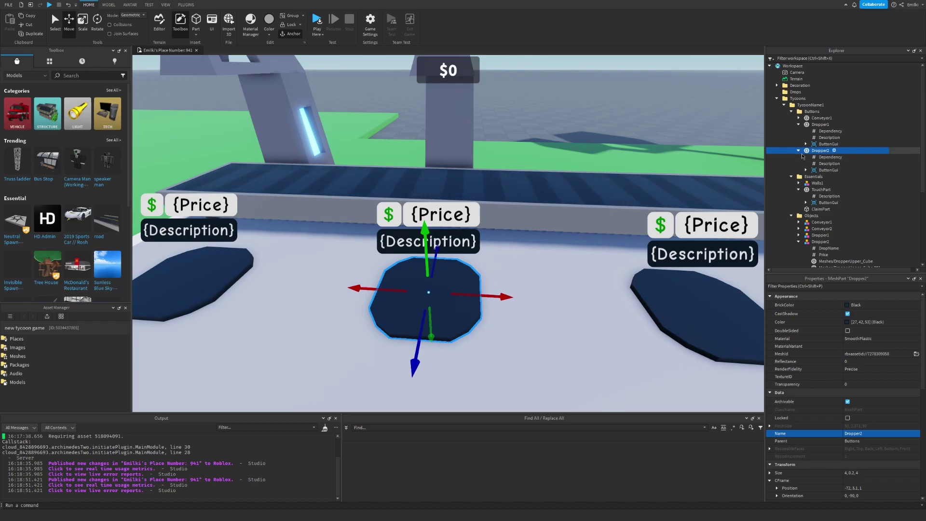
left_click(799, 151)
left_click(799, 151)
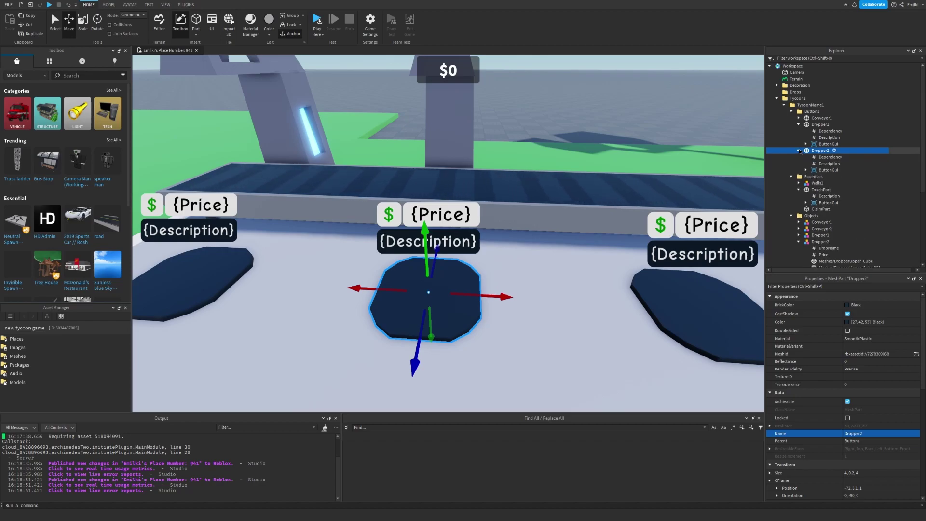
left_click(822, 157)
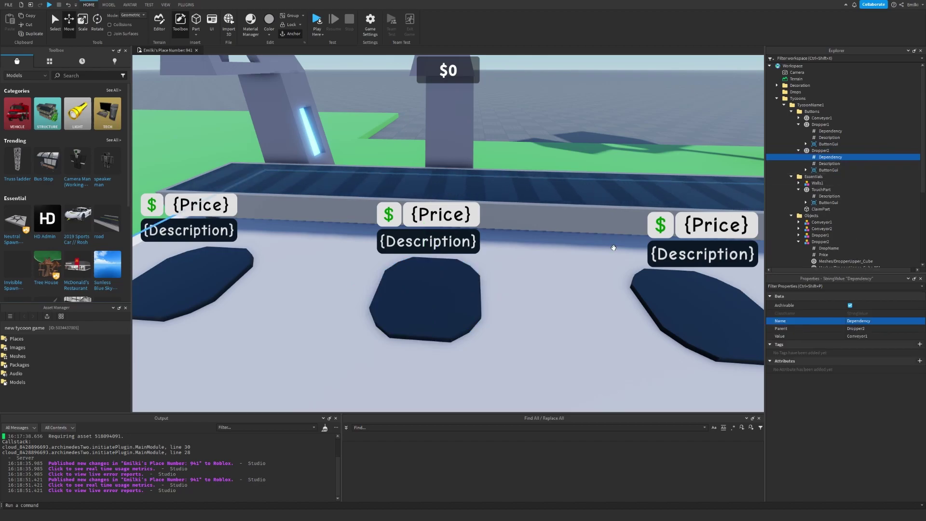
scroll(610, 241, "up", 2)
scroll(610, 241, "down", 3)
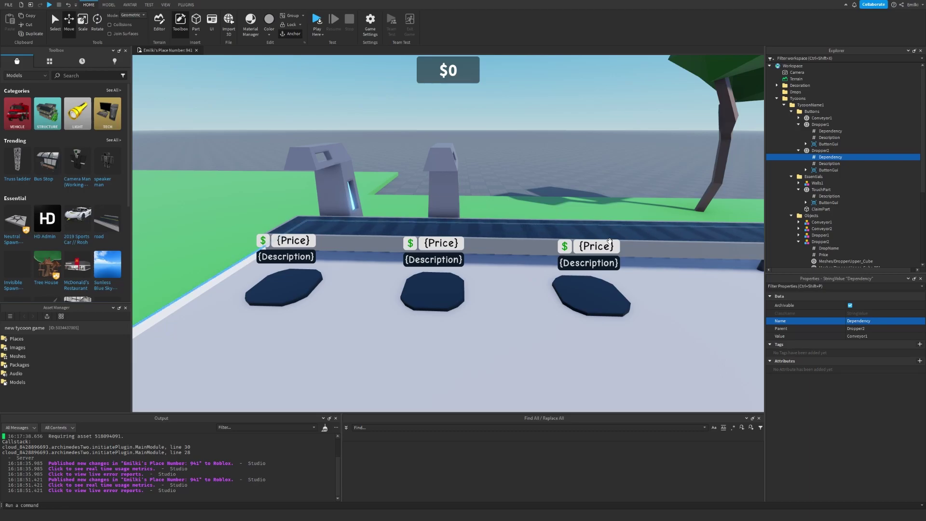
left_click(898, 336)
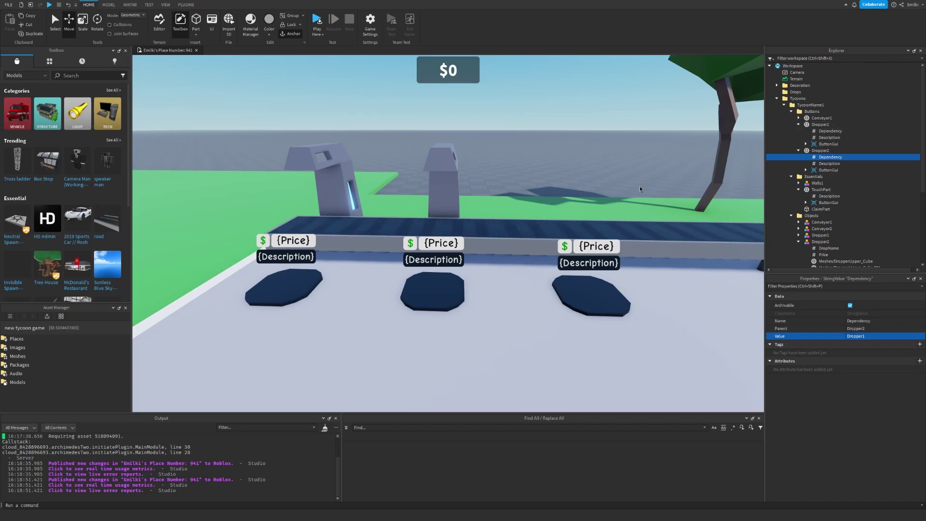
Step: Start a playtest and walk the character over the Claim Tycoon! pad
right_click_drag(487, 127, 465, 113)
key("w")
key("F5")
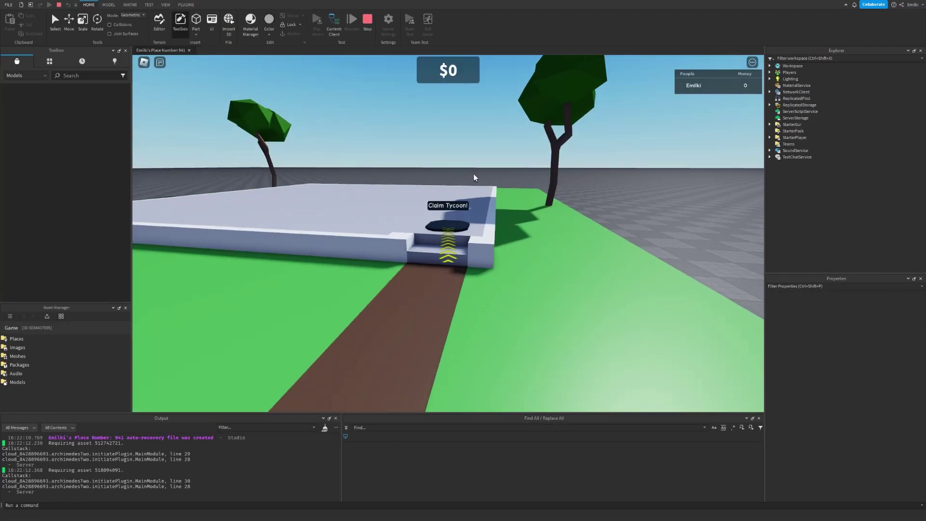
key("w")
key("d")
right_click_drag(513, 189, 533, 187)
key("w")
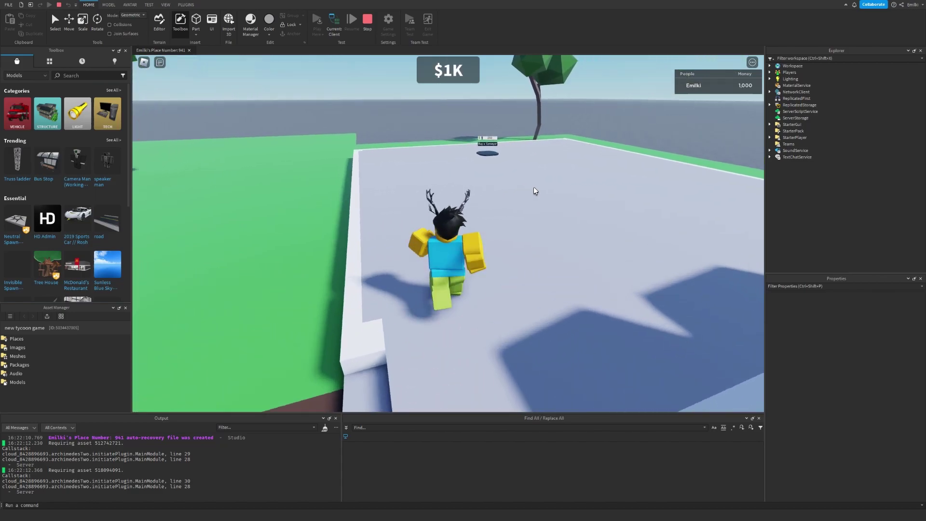
Step: Buy the conveyor and the first dropper by walking the character over their buttons
key("w")
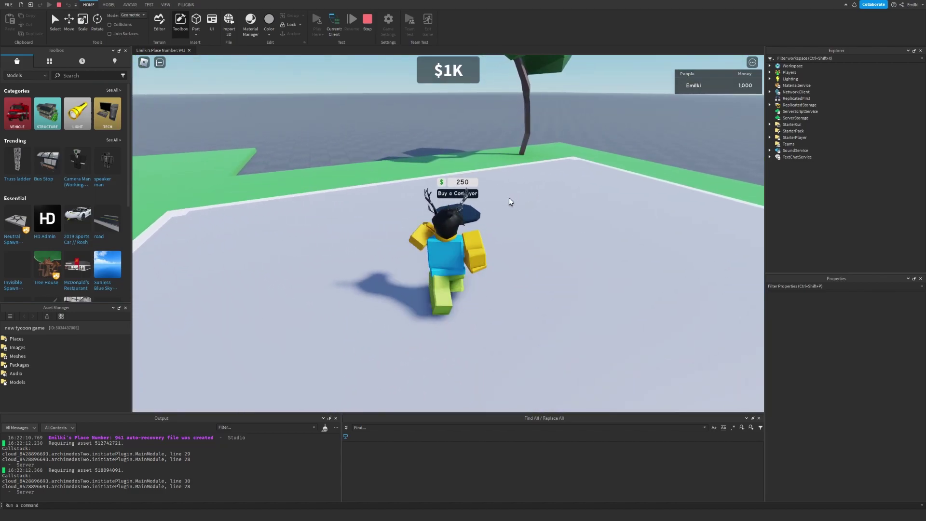
key("a")
key("w")
right_click_drag(510, 201, 494, 198)
key("w")
key("s")
key("w")
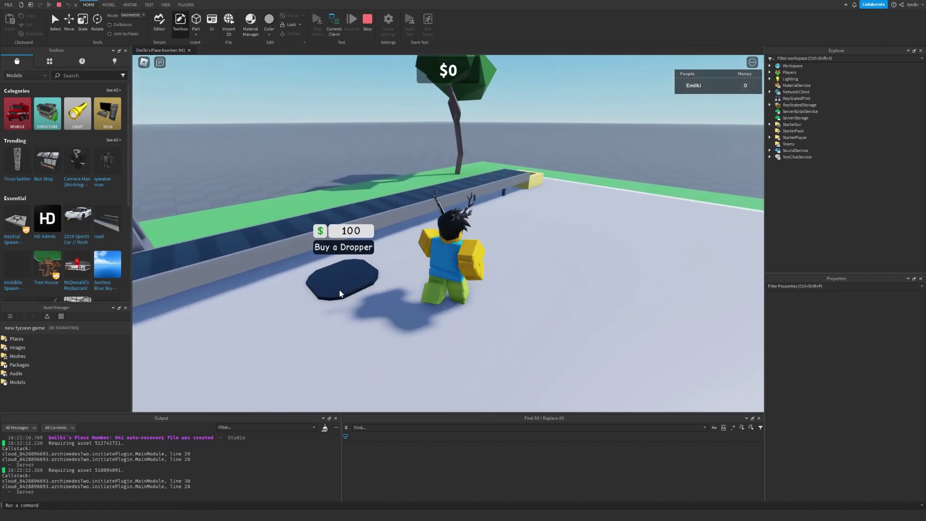
Step: Inspect the second dropper's purchase button and stop the playtest
right_click_drag(303, 324, 299, 316)
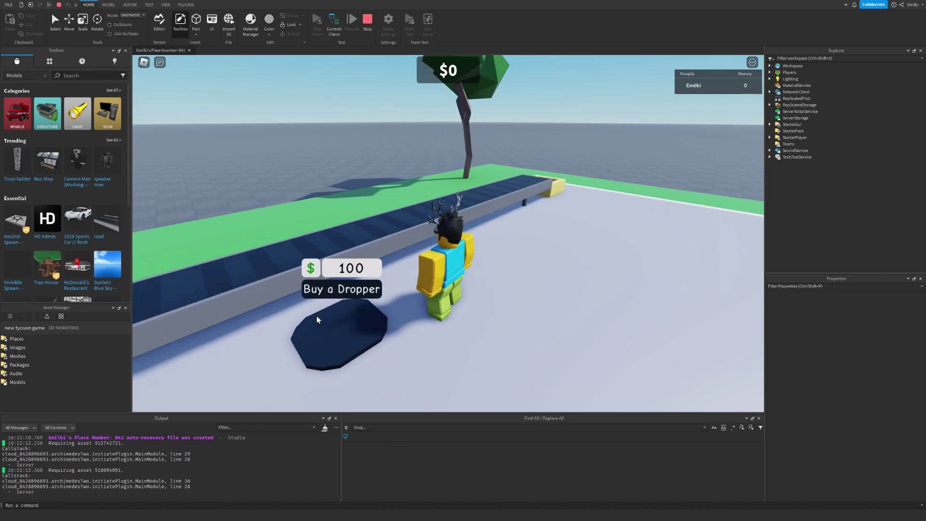
right_click_drag(427, 261, 584, 196)
key("s")
key("w")
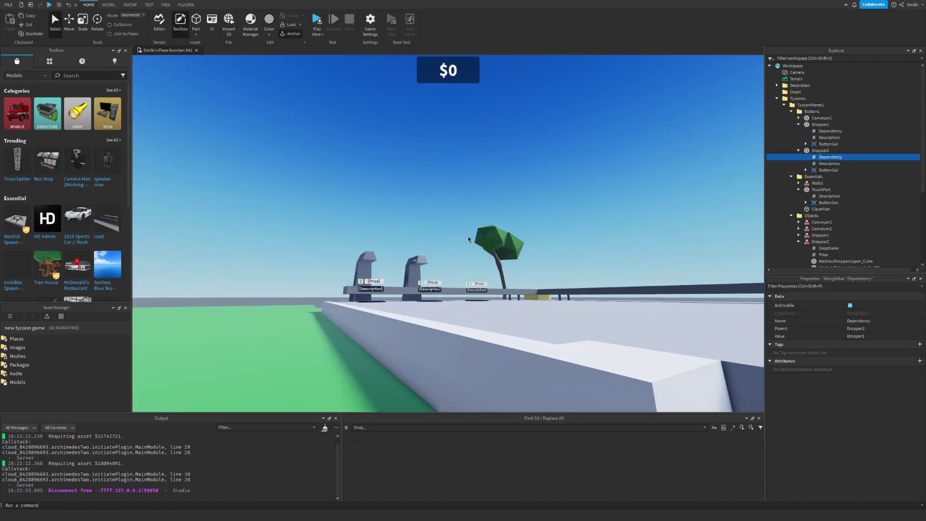
right_click_drag(468, 236, 468, 236)
key("s")
key("w")
key("s")
left_click(440, 173)
key("w")
right_click_drag(444, 173, 455, 174)
key("s")
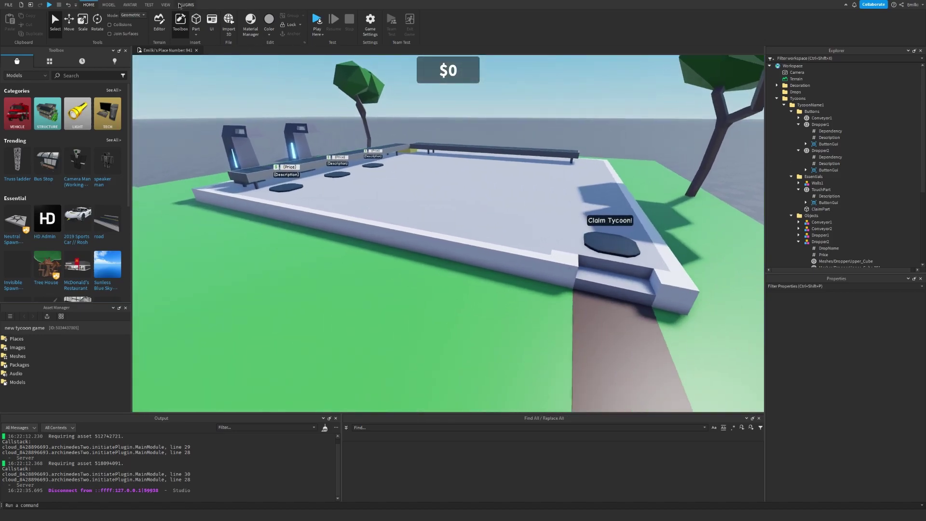
key("w")
left_click(186, 4)
left_click(90, 4)
Step: Insert a block part and place it on the wall corner beside the tycoon entrance
right_click_drag(309, 94, 309, 94)
key("w")
key("s")
left_click(196, 22)
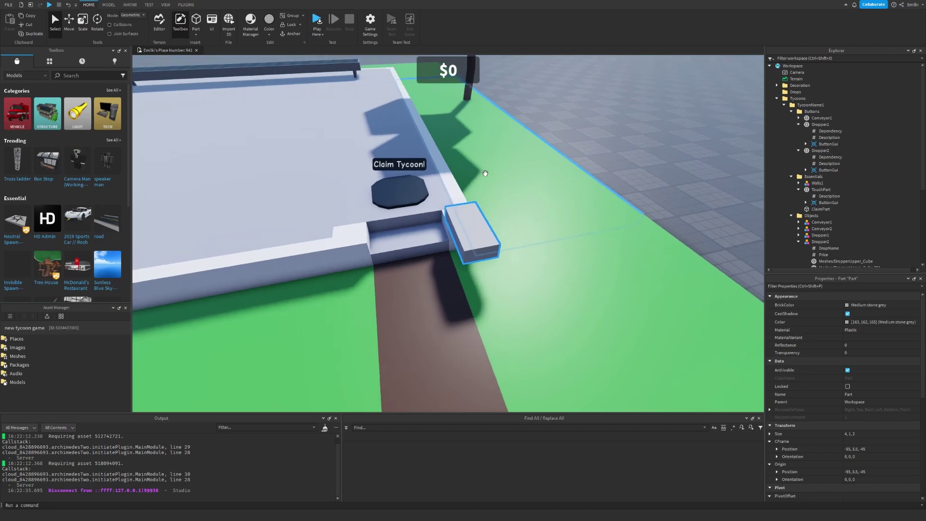
scroll(450, 201, "up", 5)
mouse_move(450, 202)
left_mouse_down()
mouse_move(486, 236)
mouse_move(453, 206)
left_mouse_up()
Step: Edit the move snapping increment and activate the Scale tool on the new part
left_click(108, 6)
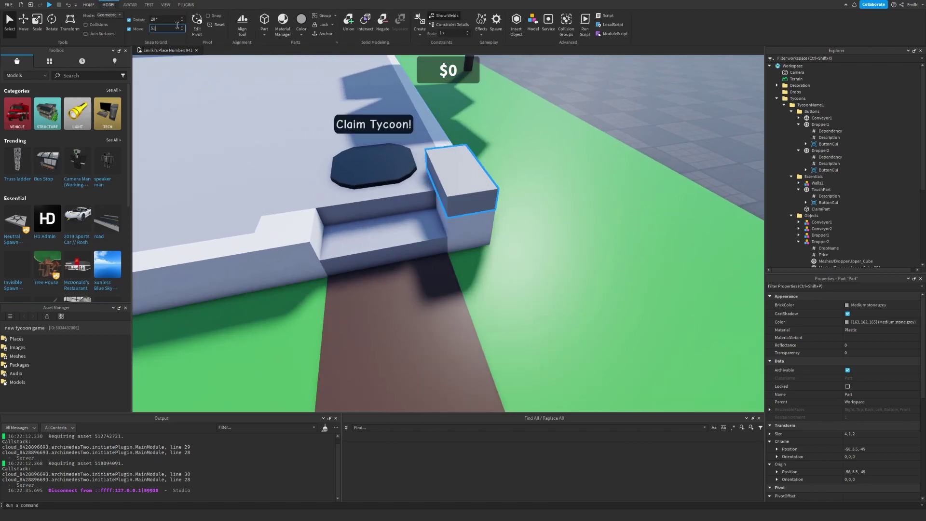
left_click(90, 4)
right_click_drag(280, 145, 357, 164)
key("ctrl+4")
key("ctrl+3")
right_click_drag(376, 221, 628, 330)
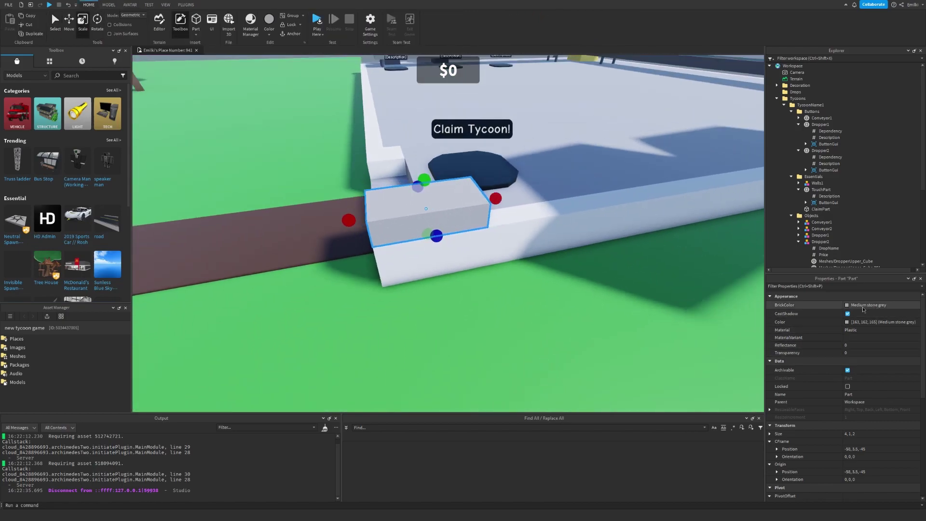
Step: Set the new part's BrickColor to Institutional white
left_click(847, 321)
key("Escape")
left_click(848, 305)
left_click(895, 431)
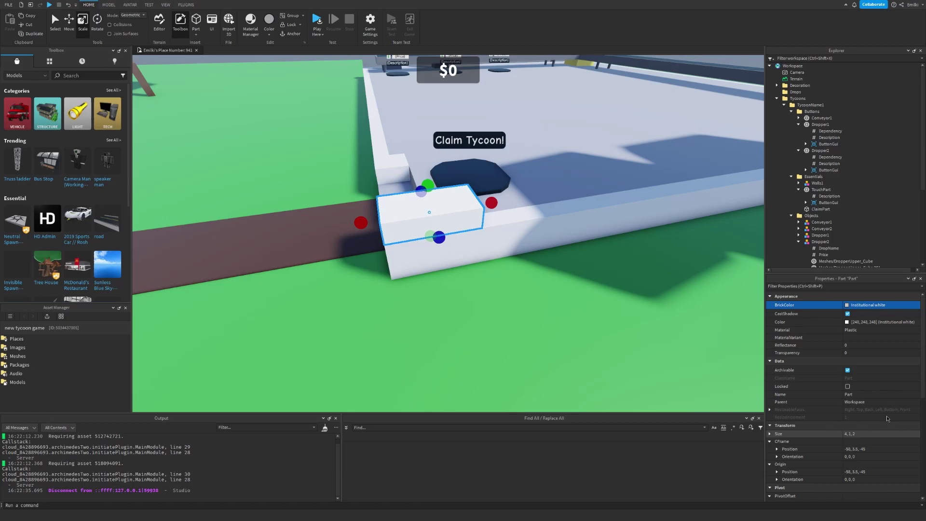
Step: Change the white part's material and anchor it
left_click(820, 330)
scroll(887, 367, "down", 5)
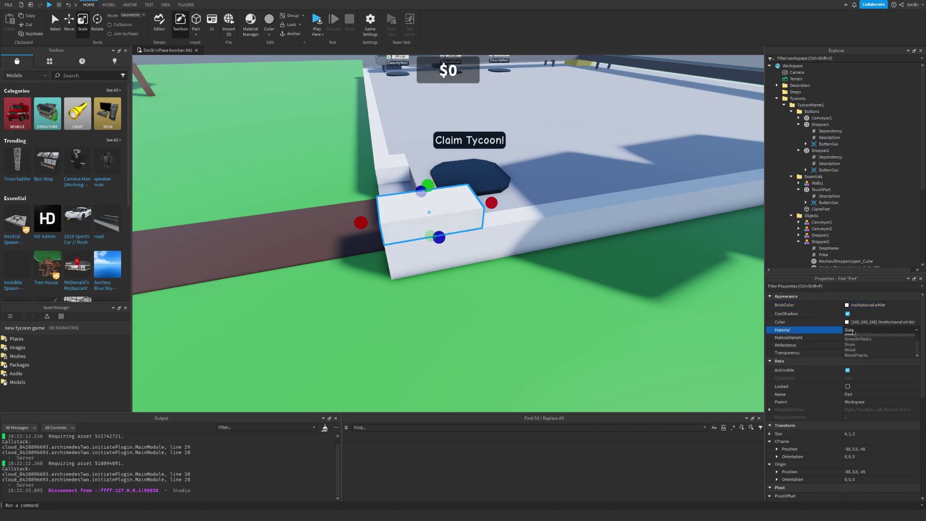
left_click(847, 419)
scroll(463, 255, "up", 5)
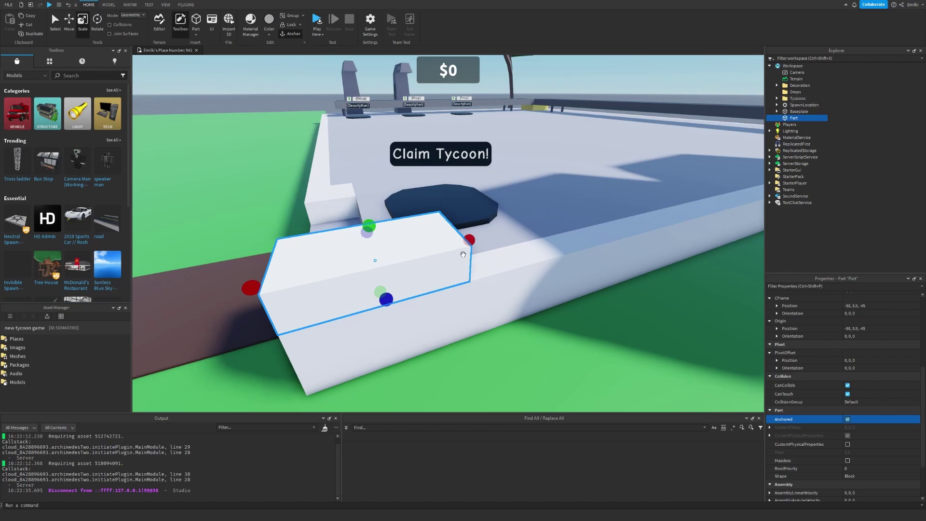
Step: Stretch the white part lengthwise along the base's side wall from the entrance corner towards the far corner
scroll(463, 254, "down", 3)
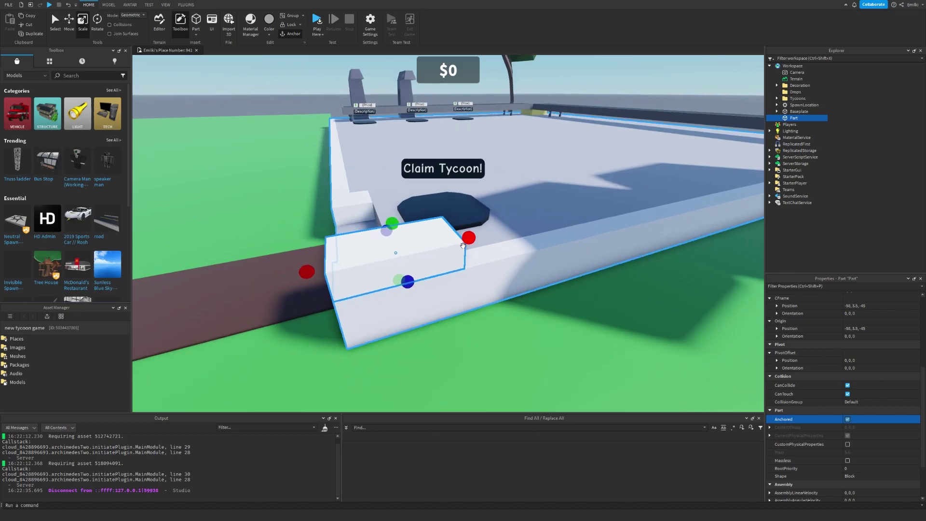
mouse_move(466, 239)
left_mouse_down()
mouse_move(444, 242)
mouse_move(485, 233)
mouse_move(475, 228)
left_mouse_up()
right_click_drag(485, 233, 475, 228)
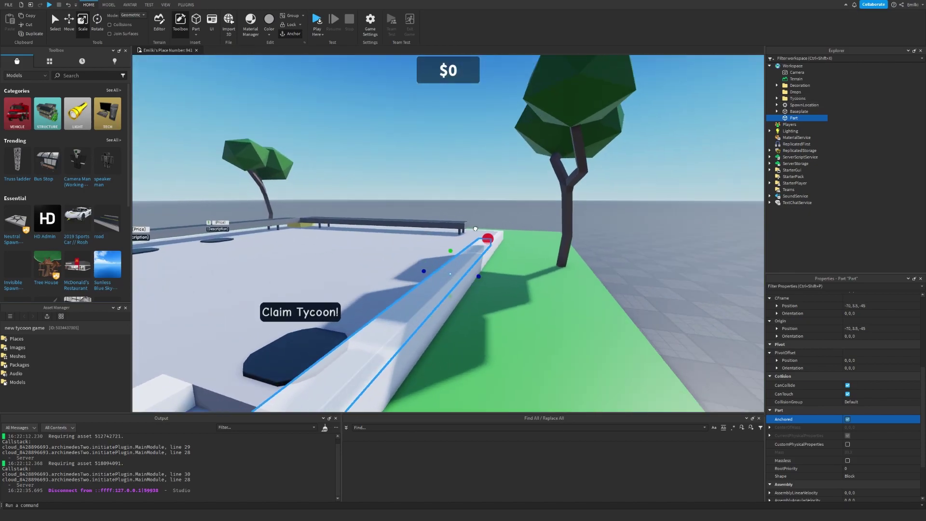
left_click_drag(476, 229, 475, 228)
right_click_drag(475, 229, 475, 228)
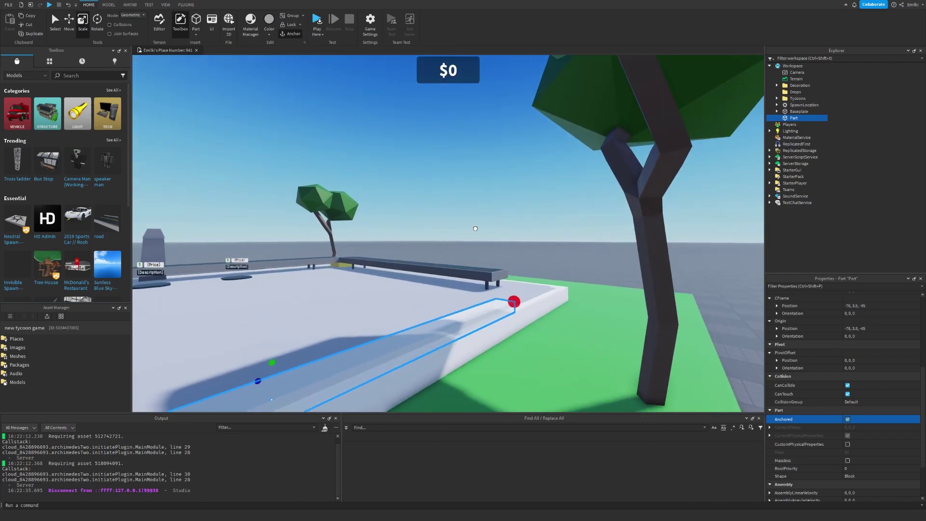
left_click_drag(475, 228, 476, 227)
right_click_drag(475, 228, 478, 228)
left_click_drag(475, 227, 511, 237)
right_click_drag(511, 237, 502, 226)
Step: Adjust the stretched wall's height and thickness so it fits the outer edge of the base
left_click_drag(494, 197, 443, 194)
right_click_drag(455, 193, 423, 186)
left_click_drag(421, 201, 421, 192)
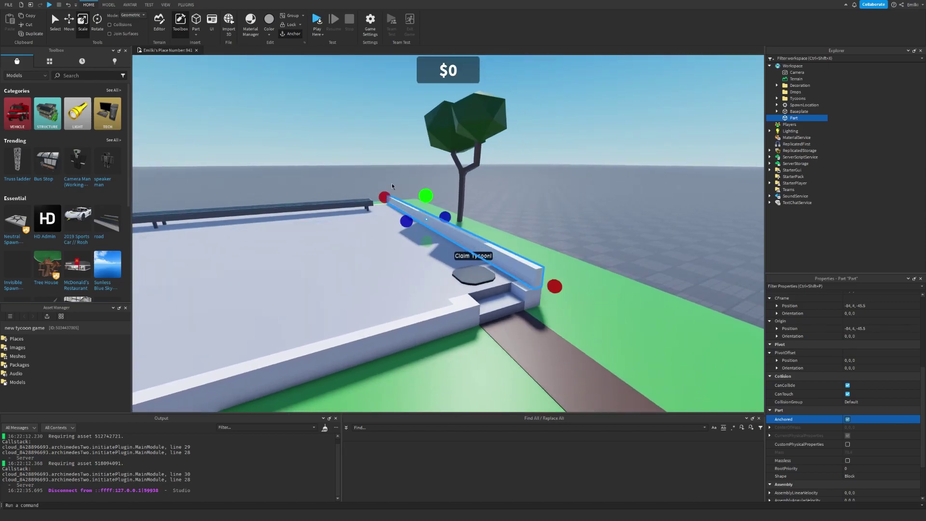
key("w")
key("d")
Step: Duplicate the side wall and move the copy across to the opposite side of the base, behind the droppers
left_click(69, 24)
left_click(40, 33)
right_click_drag(336, 139, 337, 139)
key("s")
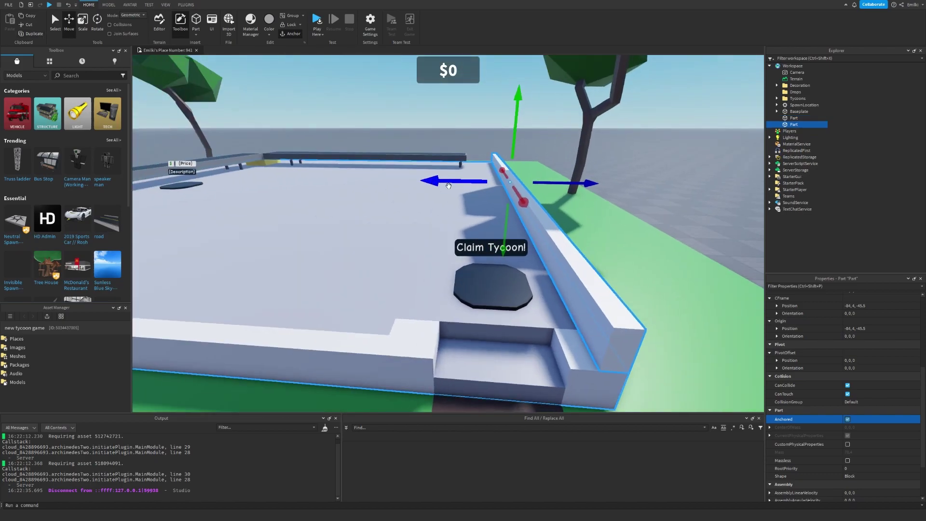
key("a")
left_click_drag(487, 188, 341, 155)
Step: Duplicate the wall behind the droppers and shorten the copy to a small block at the front corner
key("ctrl+d")
left_click_drag(482, 206, 491, 206)
right_click_drag(239, 122, 239, 122)
key("w")
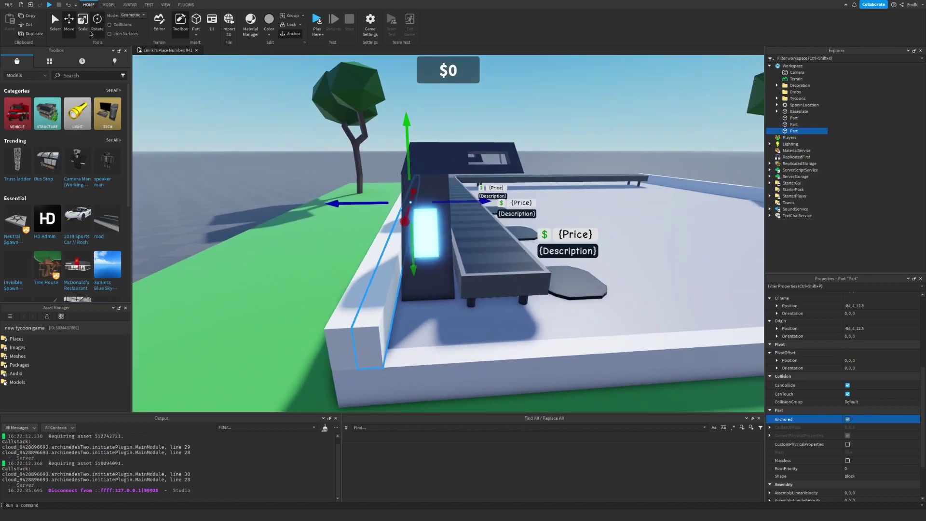
left_click(83, 25)
key("s")
left_click_drag(418, 177, 403, 261)
key("w")
right_click_drag(403, 260, 403, 260)
key("s")
left_click(69, 23)
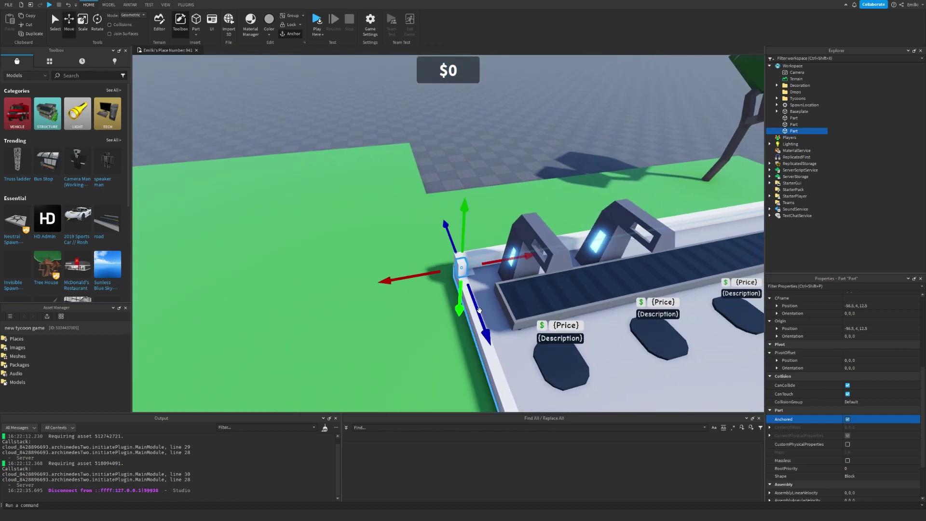
Step: Stretch the corner block along the front edge of the base up to the tycoon entrance
left_click(81, 28)
right_click_drag(337, 246, 358, 254)
key("s")
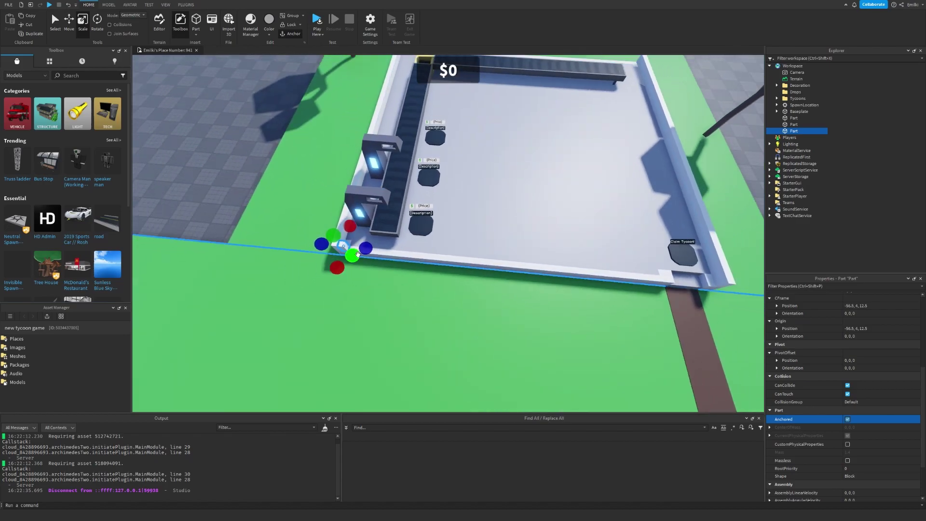
key("s")
key("d")
left_click_drag(366, 252, 461, 270)
key("w")
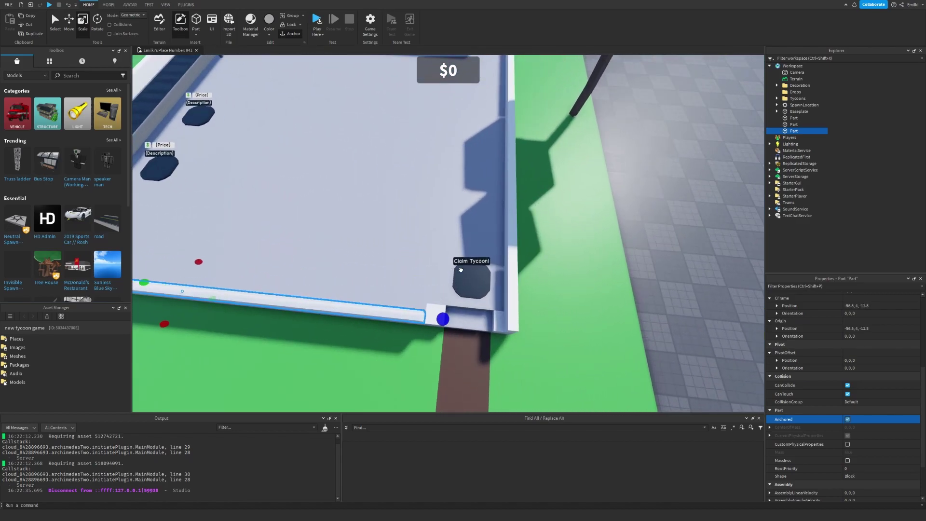
right_click_drag(469, 269, 478, 265)
key("s")
key("d")
Step: Duplicate the front wall and move the copy to the rear edge of the base
key("ctrl+d")
left_click(69, 24)
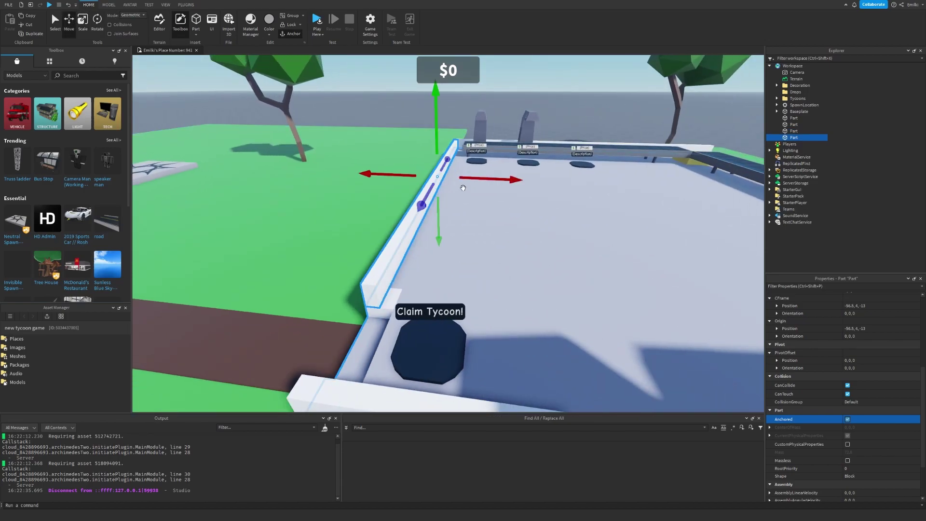
key("d")
left_click_drag(467, 178, 525, 198)
key("s")
right_click_drag(525, 198, 534, 198)
Step: Extend the rear wall until it meets the side wall at the rear corner
left_click(83, 24)
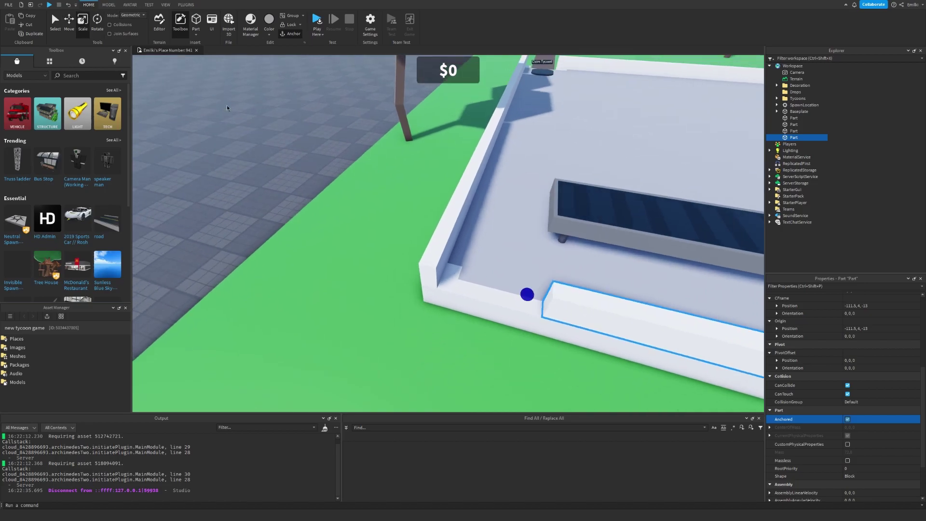
left_click_drag(523, 297, 419, 270)
key("w")
right_click_drag(419, 269, 427, 263)
Step: Duplicate the front wall and stretch the copy across the entrance to the side wall
left_click(475, 281)
key("w")
key("s")
key("ctrl+d")
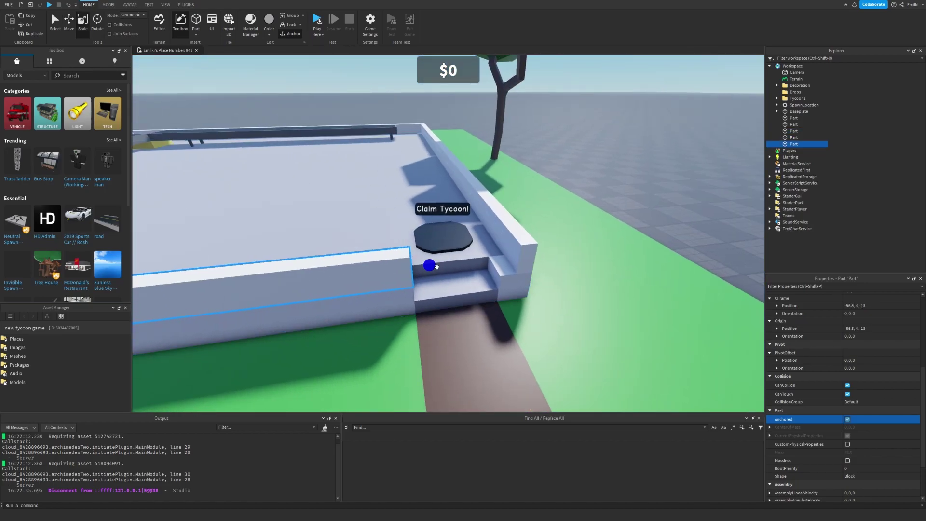
left_click_drag(432, 266, 535, 265)
key("s")
right_click_drag(444, 242, 446, 241)
Step: Shorten the copied front wall to a small block between the entrance and the side wall, leaving the steps open
left_click_drag(254, 176, 440, 229)
right_click_drag(440, 229, 442, 231)
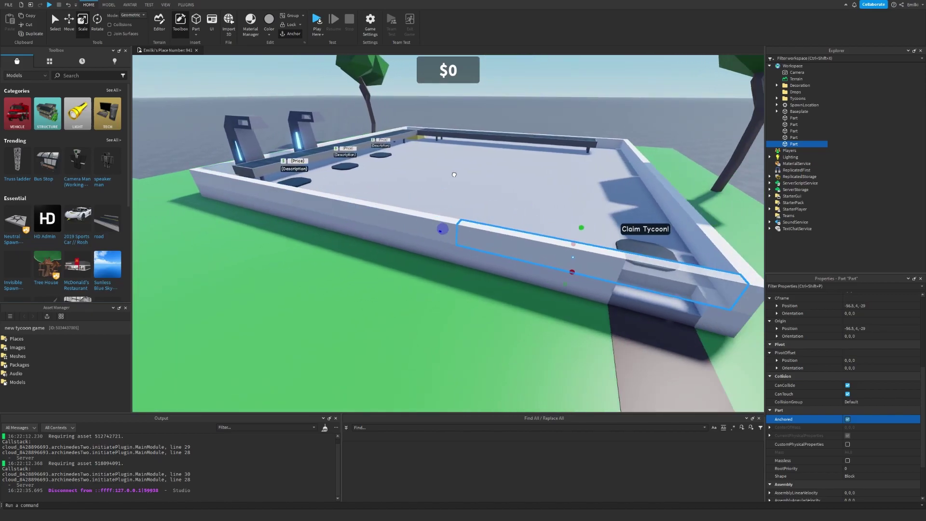
key("w")
left_click_drag(440, 229, 370, 229)
key("s")
right_click_drag(371, 228, 367, 227)
key("a")
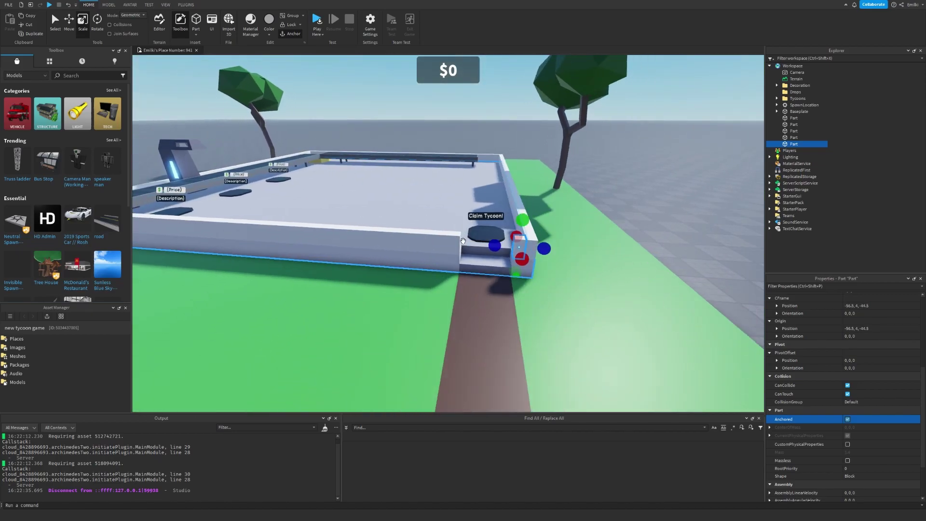
Step: Select all five wall parts, group them as a model and name it Walls1
left_click(450, 237, "ctrl")
left_click(515, 161, "ctrl")
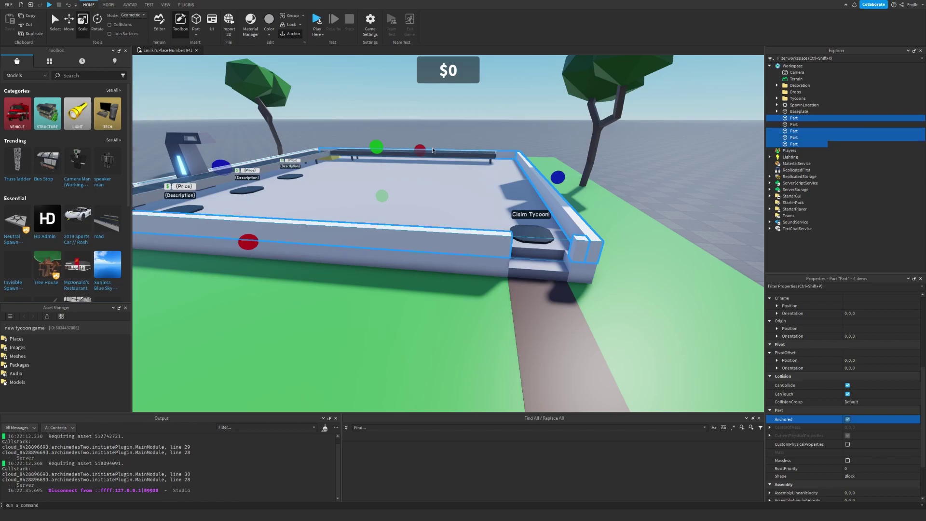
key("w")
right_click_drag(283, 177, 306, 182)
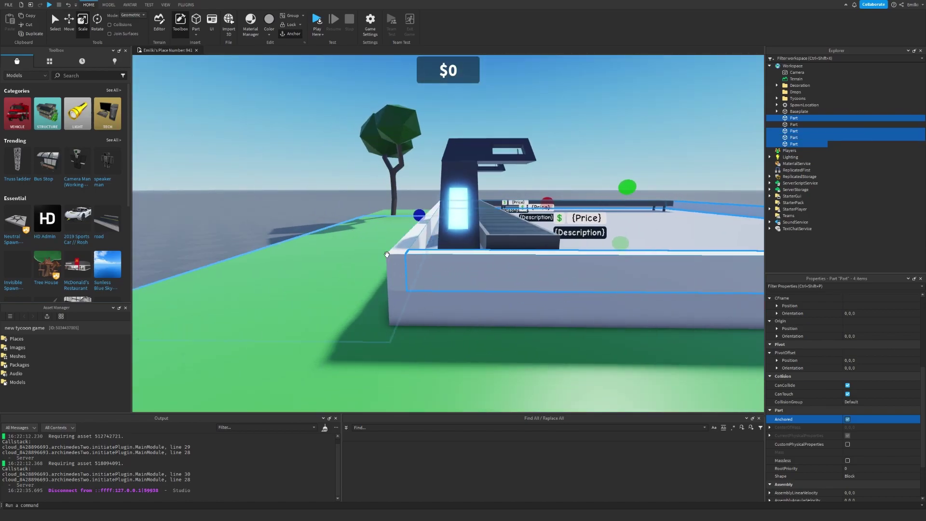
left_click(828, 143, "shift")
right_click(797, 140)
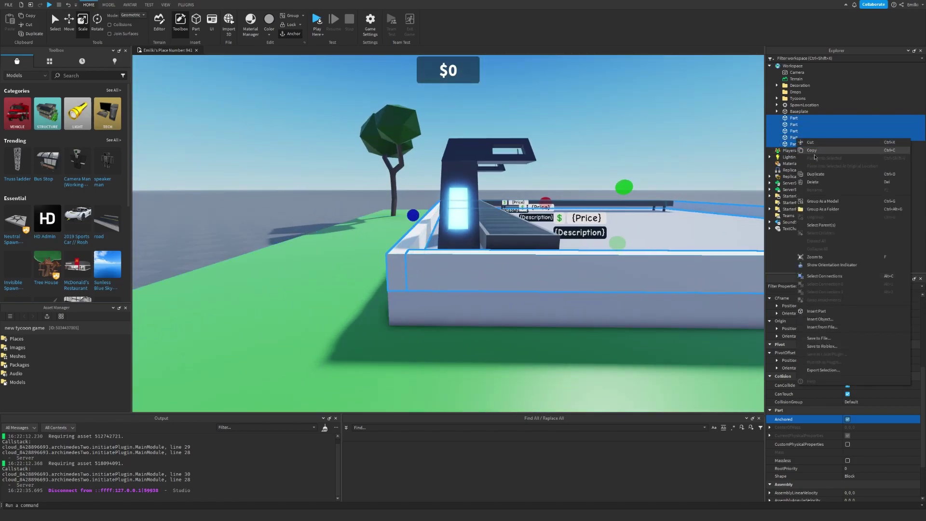
left_click(830, 204)
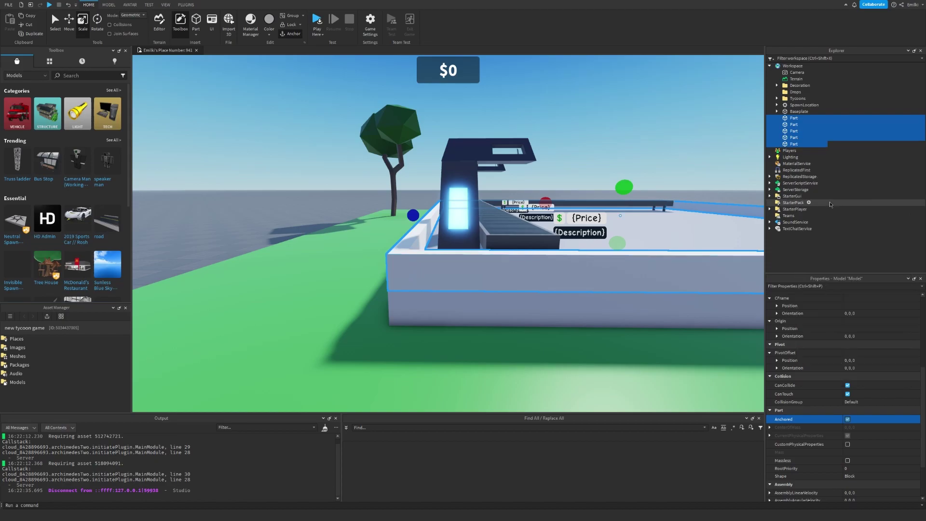
middle_click_drag(680, 247, 679, 267)
key("d")
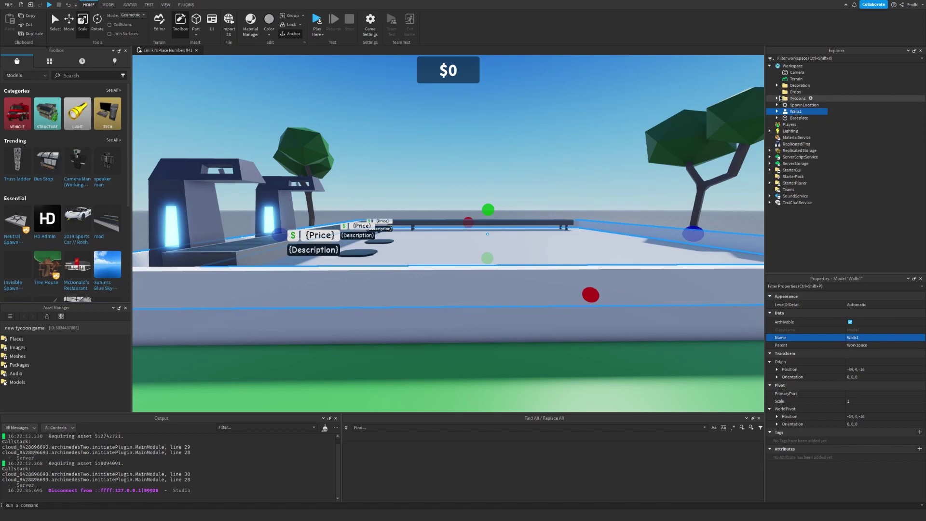
Step: Move the new Walls1 model from Workspace into the Objects folder of the tycoon
left_click(777, 98)
left_click(791, 111)
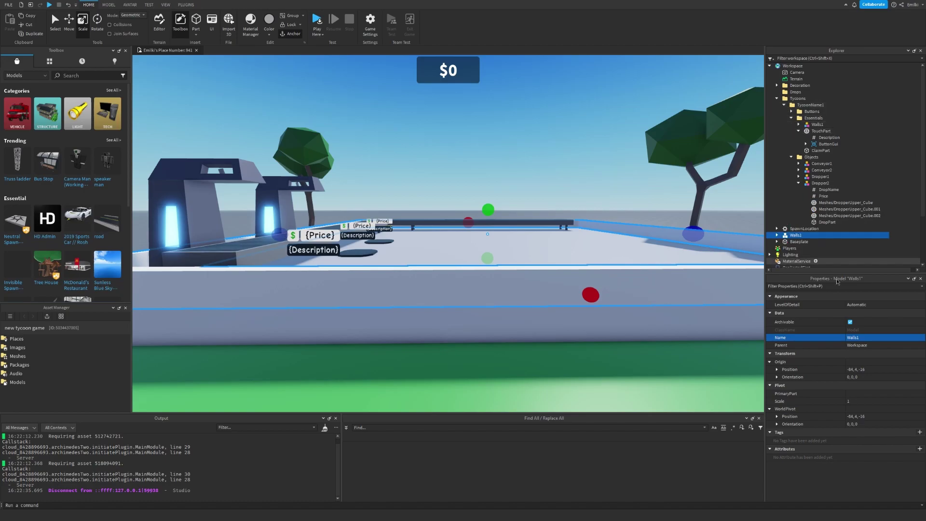
left_click_drag(791, 236, 826, 157)
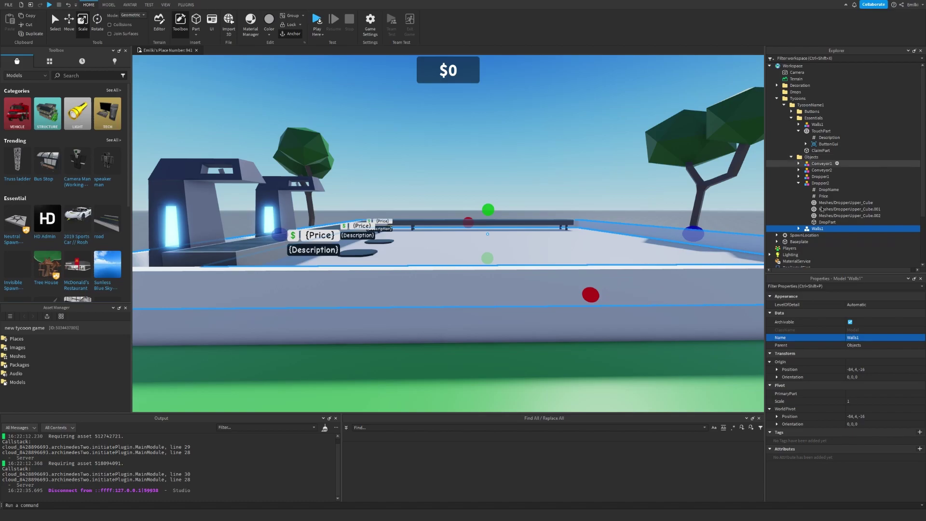
Step: Add an IntValue named Price to the Walls1 model in Objects and set its value to 15
scroll(808, 227, "down", 2)
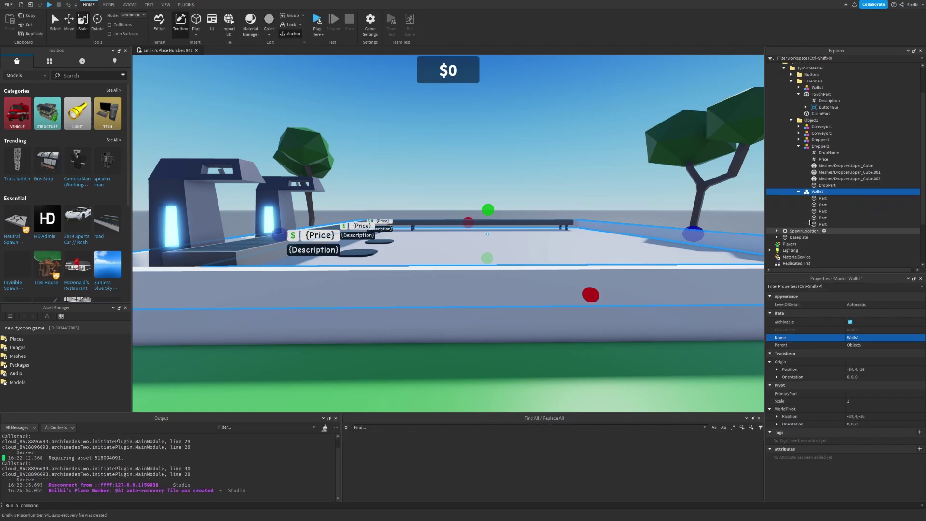
left_click(829, 192)
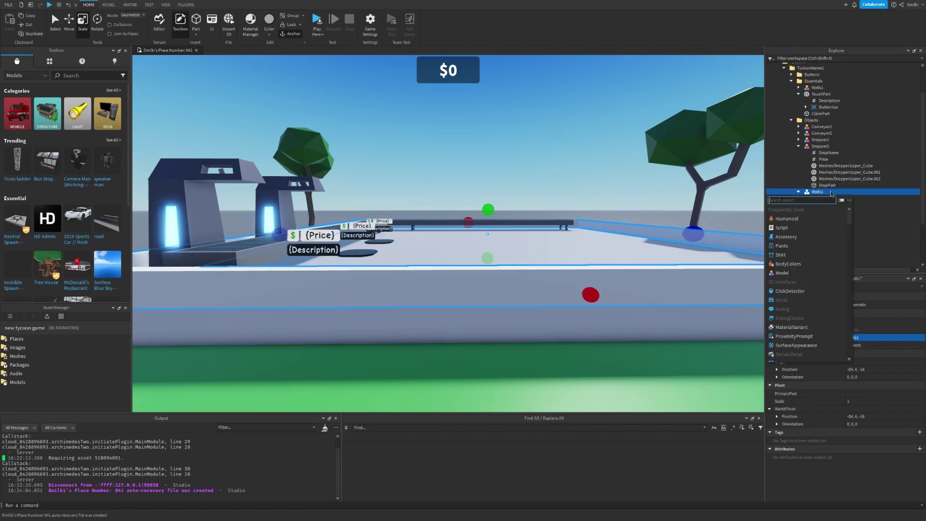
type("int")
left_click(785, 210)
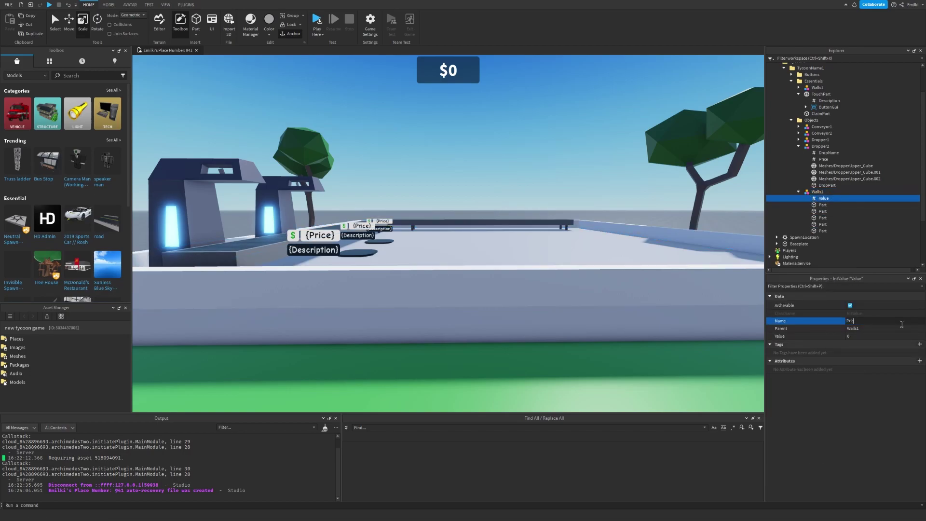
left_click(886, 336)
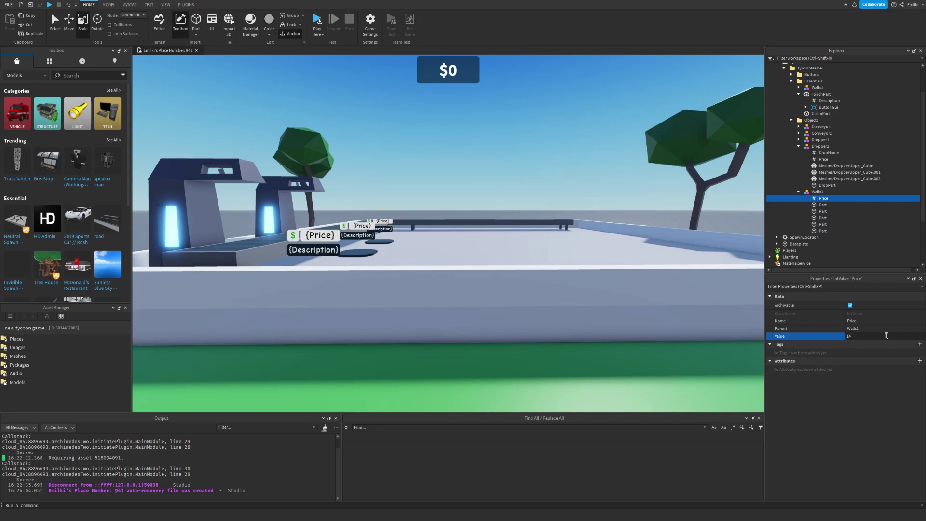
Step: Duplicate the Dropper1 button and move the copy along the front wall towards the entrance
right_click_drag(527, 280, 486, 281)
key("w")
key("s")
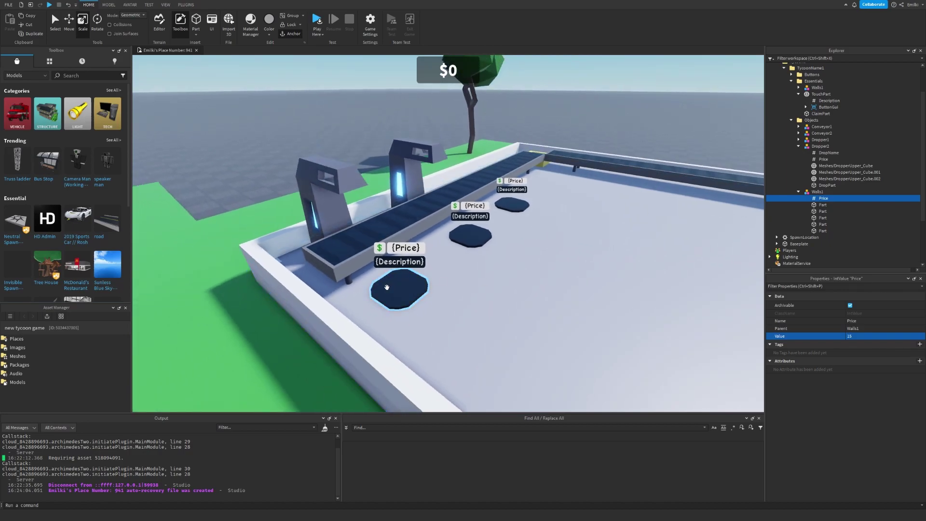
left_click(386, 287)
right_click_drag(387, 287, 386, 287)
key("w")
left_click(69, 22)
right_click_drag(371, 252, 371, 252)
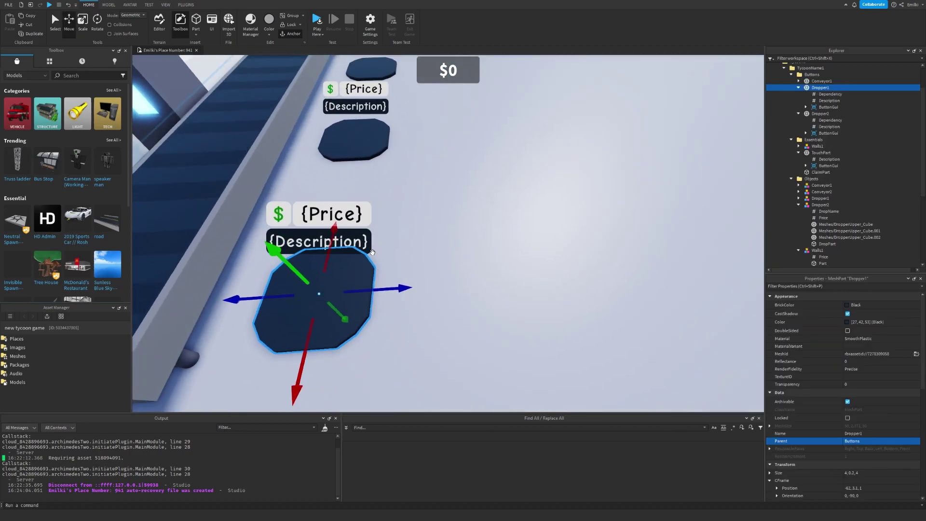
key("ctrl+d")
left_click_drag(373, 292, 480, 256)
right_click_drag(480, 256, 480, 256)
left_click_drag(480, 256, 466, 244)
key("s")
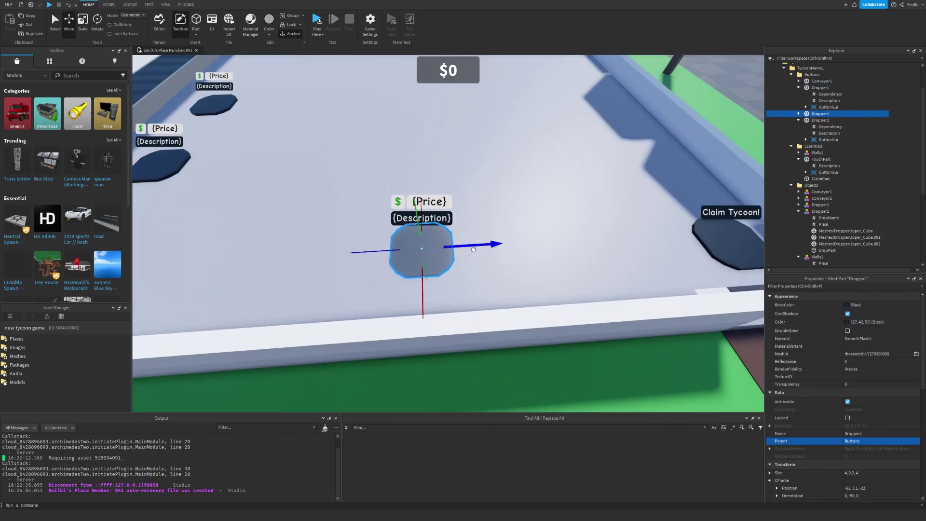
Step: Rename the copied button Walls1 and set its Description value to "Buy Walls"
right_click_drag(466, 244, 465, 244)
key("w")
key("s")
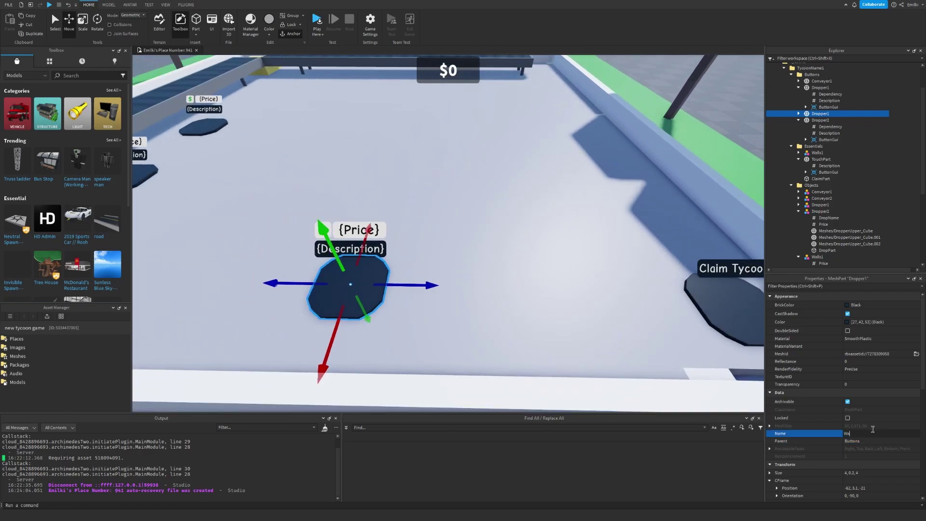
left_click(800, 113)
left_click(830, 120)
right_click_drag(585, 224, 584, 223)
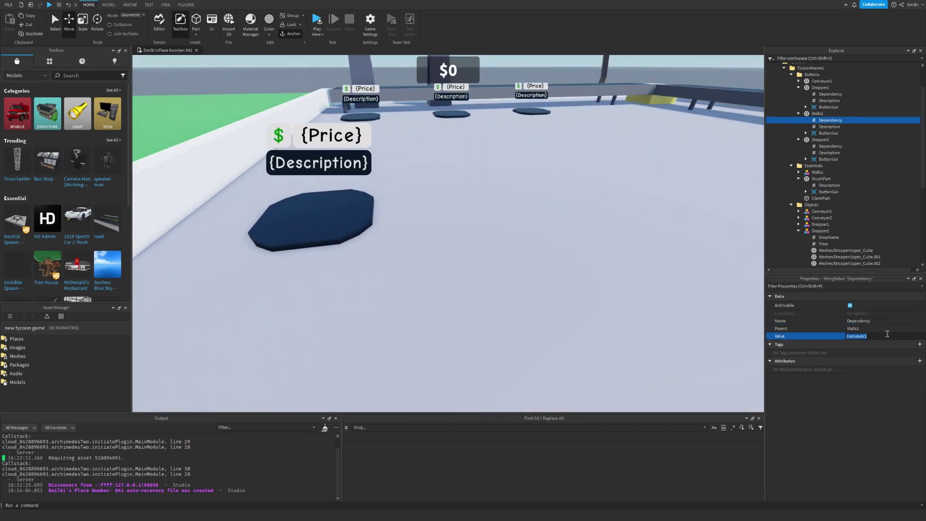
right_click_drag(665, 261, 665, 261)
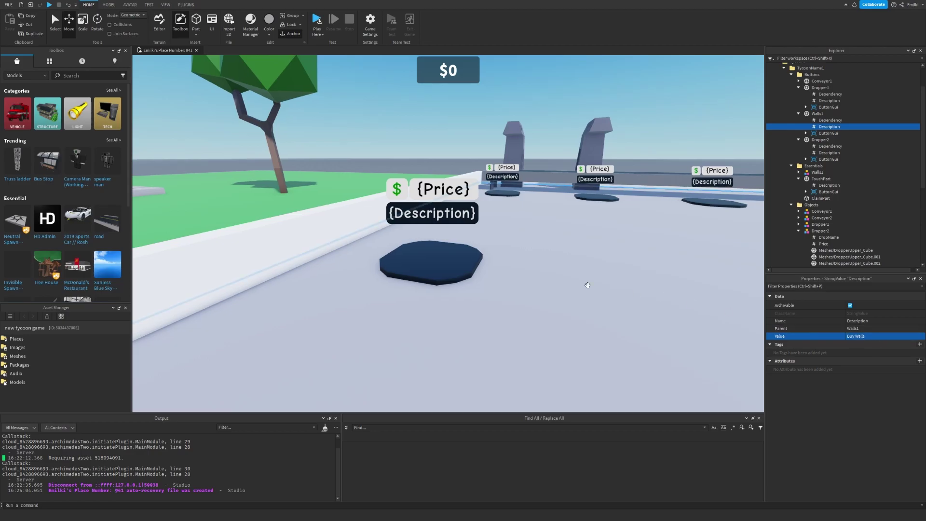
Step: Start a play test of the game to try out the purchasable walls
right_click_drag(587, 283, 574, 280)
key("w")
left_click(540, 221)
right_click_drag(539, 222, 526, 215)
left_click(315, 20)
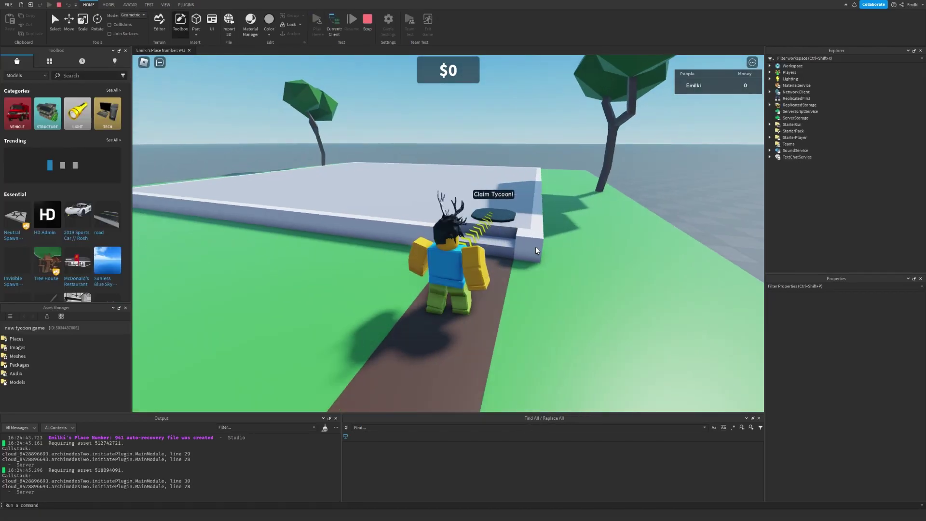
Step: Walk the character onto the Claim Tycoon pad, then buy the conveyor for 250
key("w")
right_click_drag(535, 243, 523, 241)
key("w")
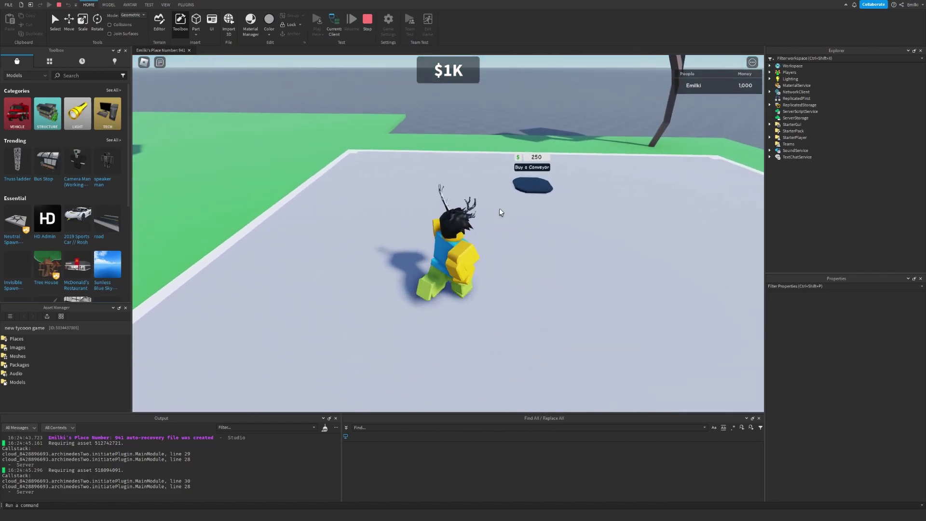
key("w")
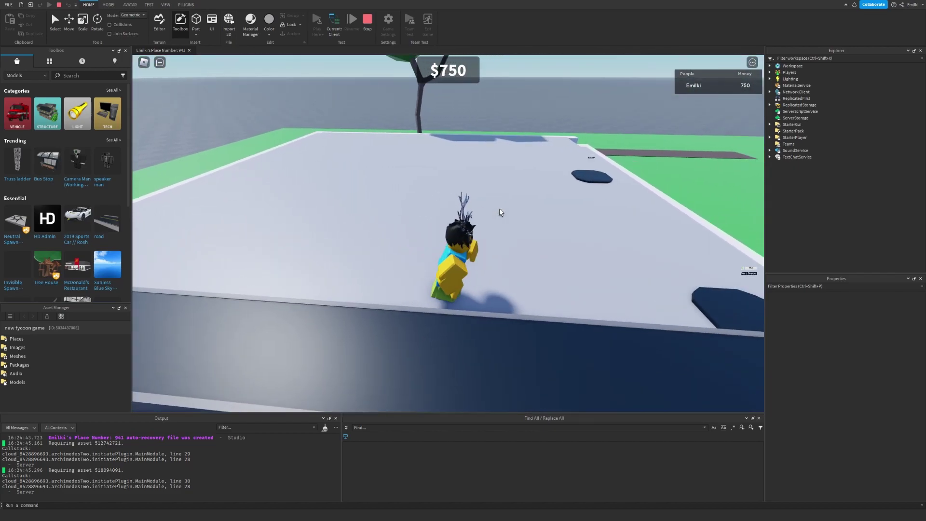
right_click_drag(444, 167, 498, 182)
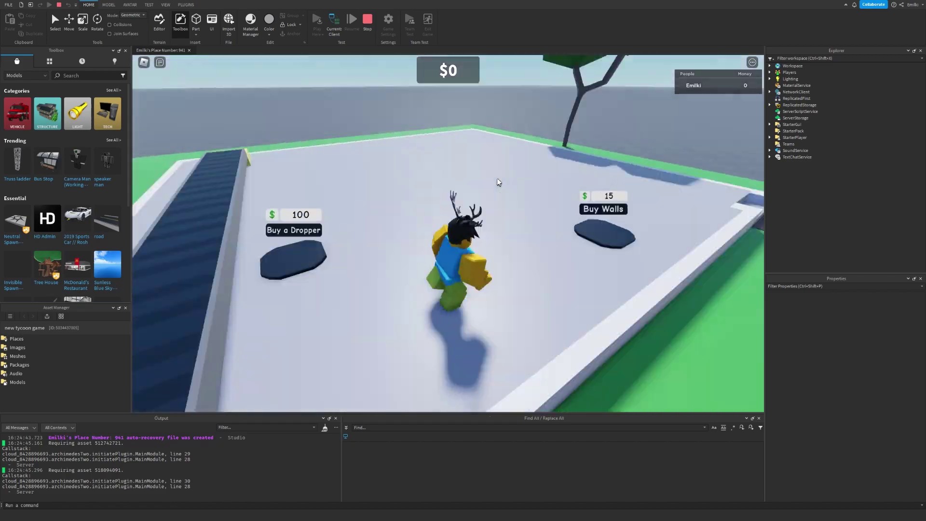
Step: Walk the character onto the Buy Walls pad to buy the walls for 15, and stop the play test
right_click_drag(523, 241, 524, 241)
key("s")
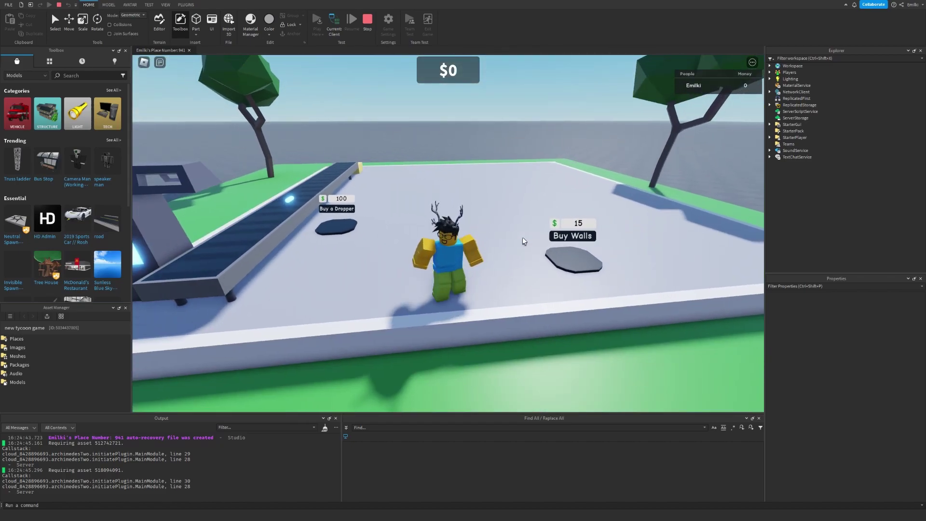
key("w")
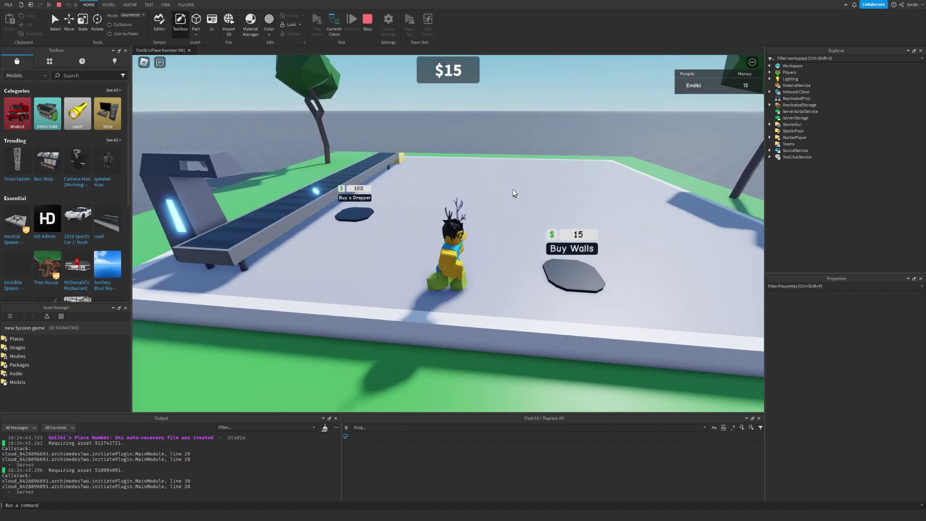
key("d")
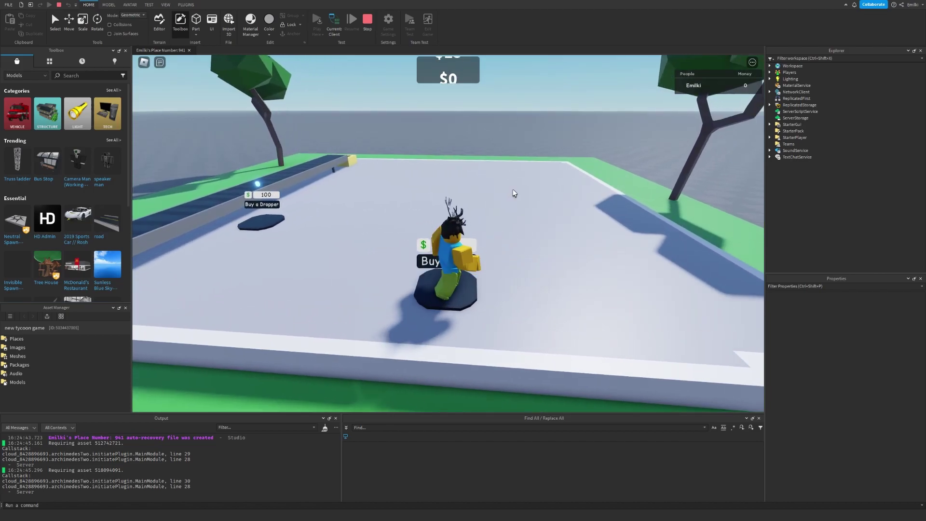
key("d")
right_click_drag(514, 193, 503, 186)
scroll(514, 193, "down", 2)
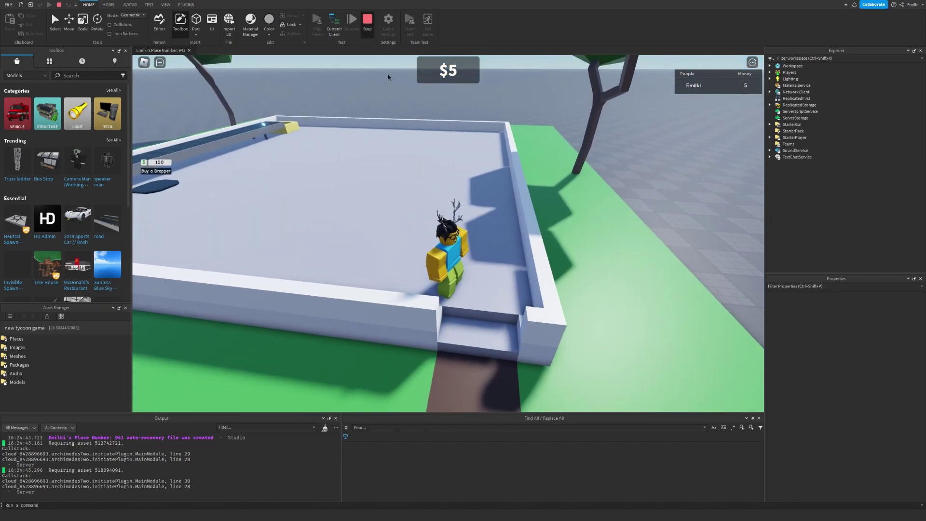
left_click(367, 22)
right_click_drag(392, 112, 407, 137)
scroll(407, 137, "down", 8)
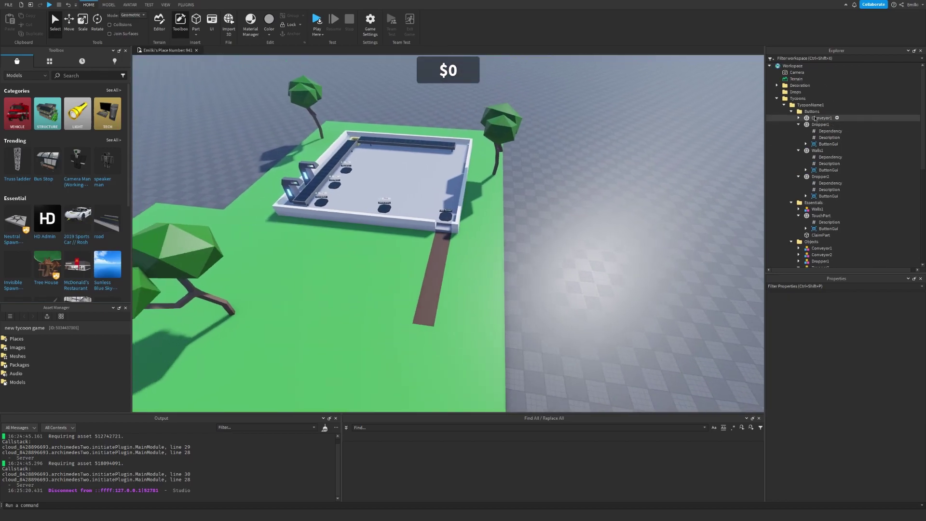
Step: Rename the TycoonName1 folder in Tycoons as Tycoon1
left_click(776, 98)
scroll(666, 163, "up", 5)
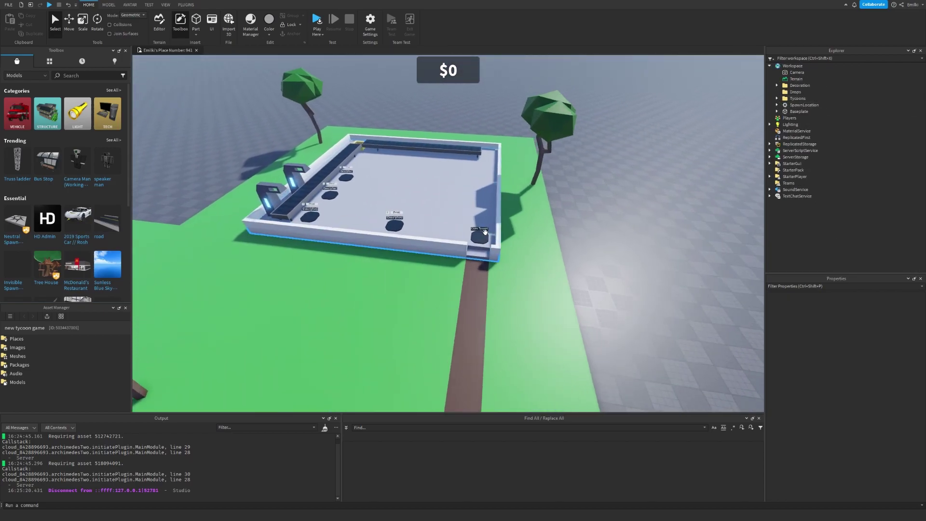
right_click_drag(485, 232, 483, 232)
scroll(484, 232, "up", 3)
scroll(483, 232, "down", 2)
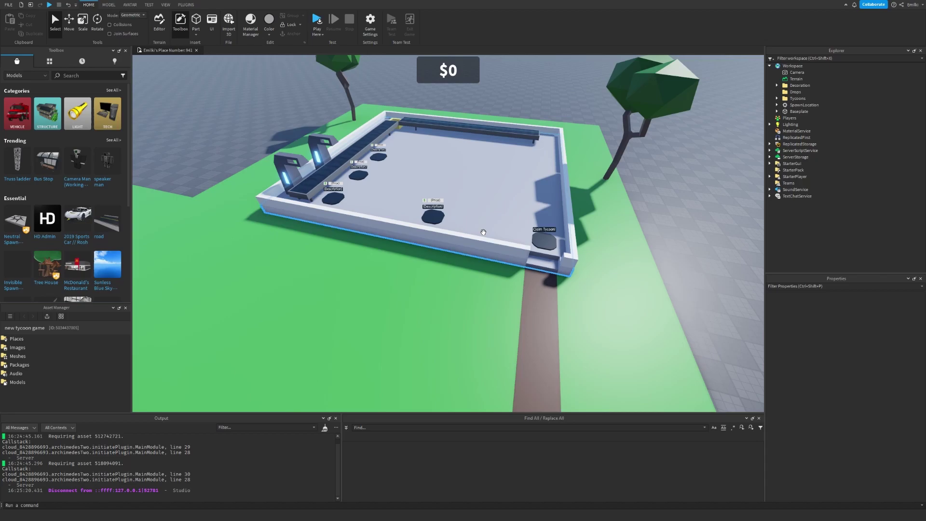
left_click(483, 232)
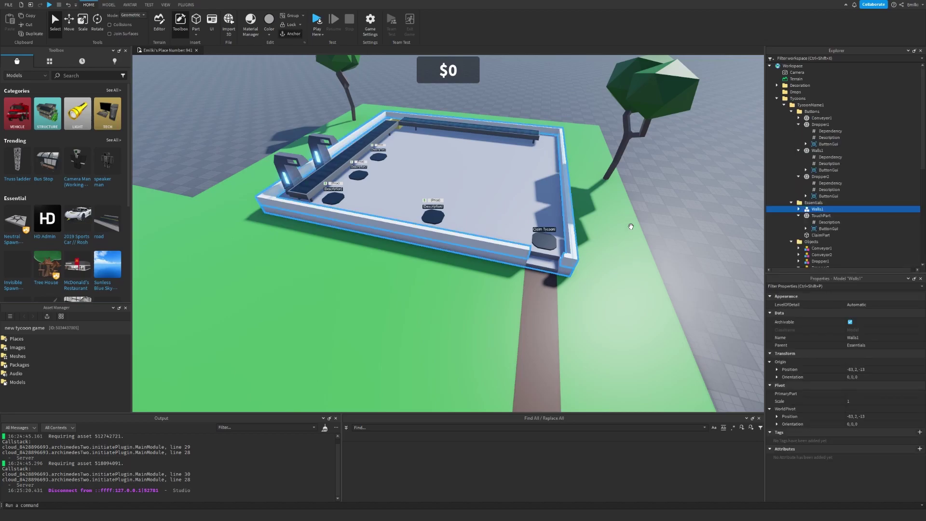
left_click(785, 105)
left_click(807, 105)
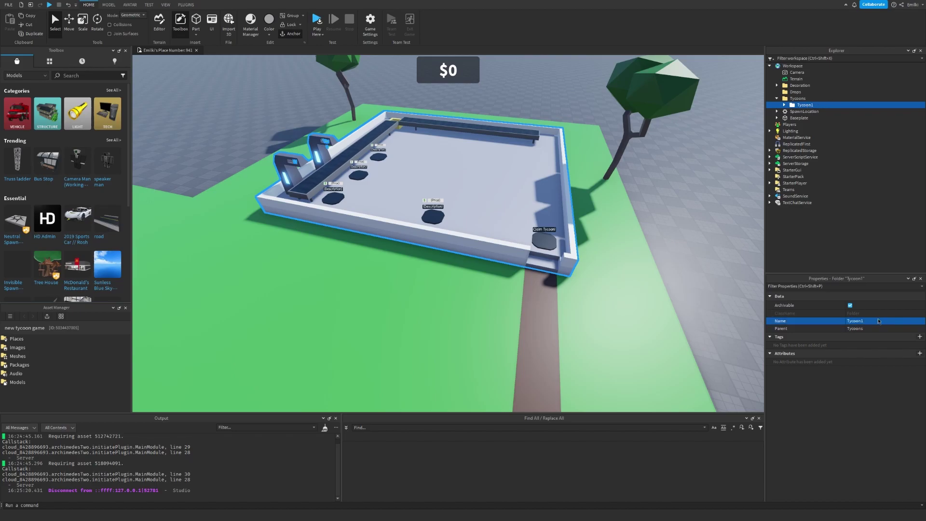
Step: Duplicate the Tycoon1 folder, move the copy clear of the original base on its dropper side, and rename it Tycoon2
right_click_drag(653, 260, 694, 263)
left_click(70, 28)
right_click_drag(354, 147, 328, 137)
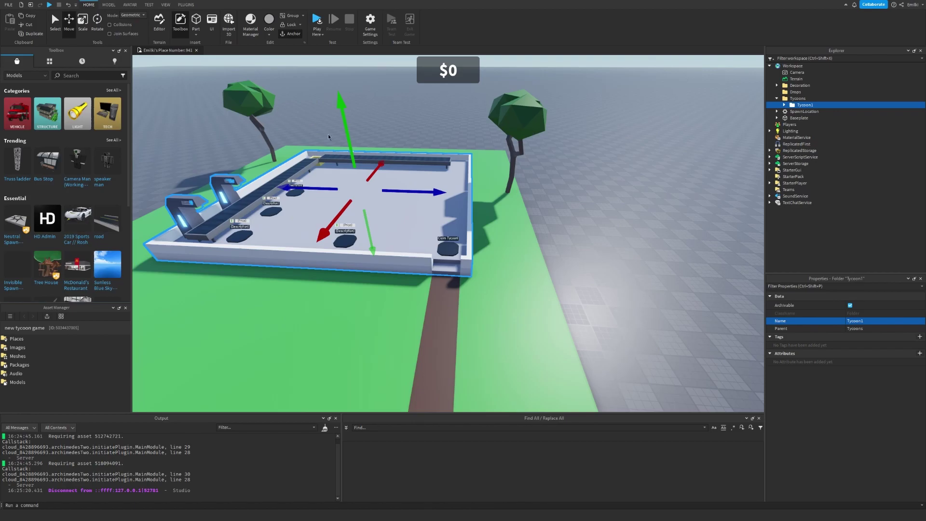
key("ctrl+d")
left_click_drag(400, 189, 355, 174)
right_click_drag(343, 187, 354, 174)
left_click_drag(354, 174, 360, 163)
right_click_drag(354, 174, 359, 163)
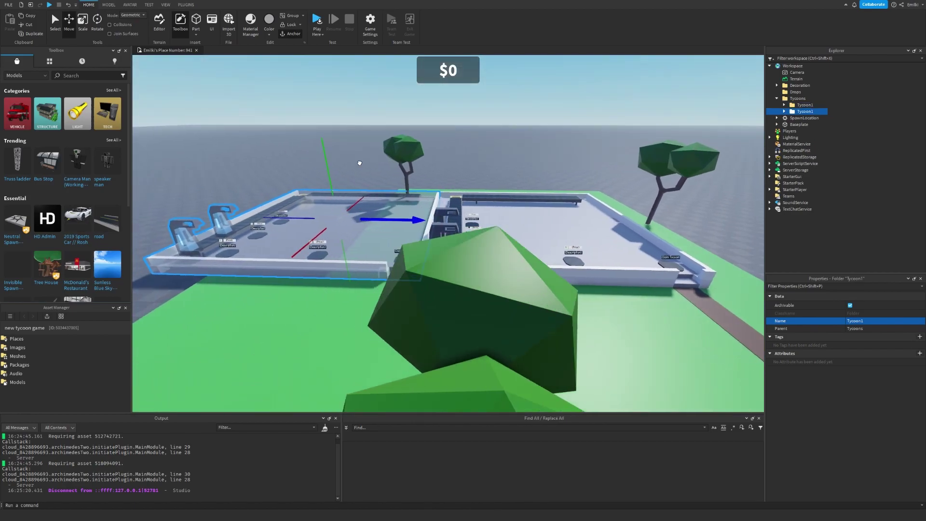
key("a")
mouse_move(359, 163)
left_mouse_down()
mouse_move(347, 159)
mouse_move(374, 157)
left_mouse_up()
key("a")
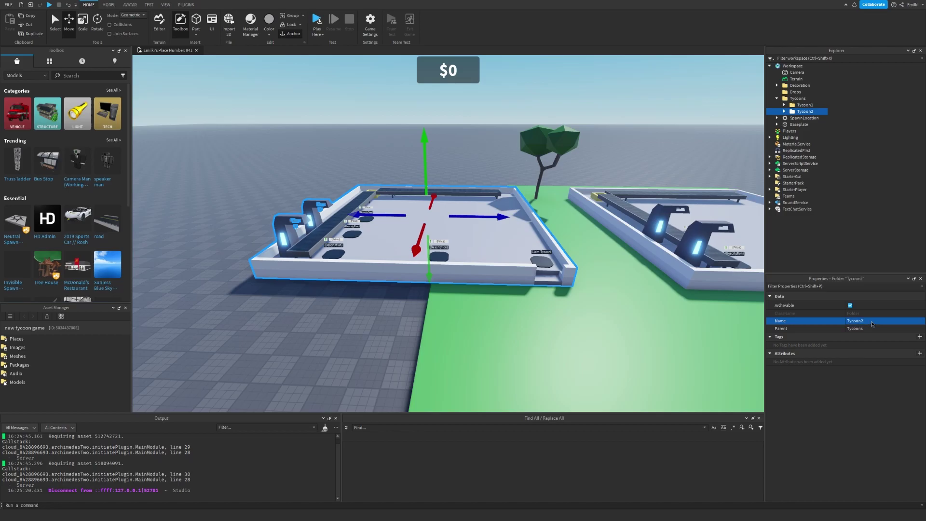
Step: Duplicate Tycoon1 and Tycoon2 together and move the copies to the opposite side of the spawn pad
right_click_drag(598, 202, 591, 230)
key("s")
left_click(820, 105, "ctrl")
right_click_drag(526, 161, 547, 161)
key("a")
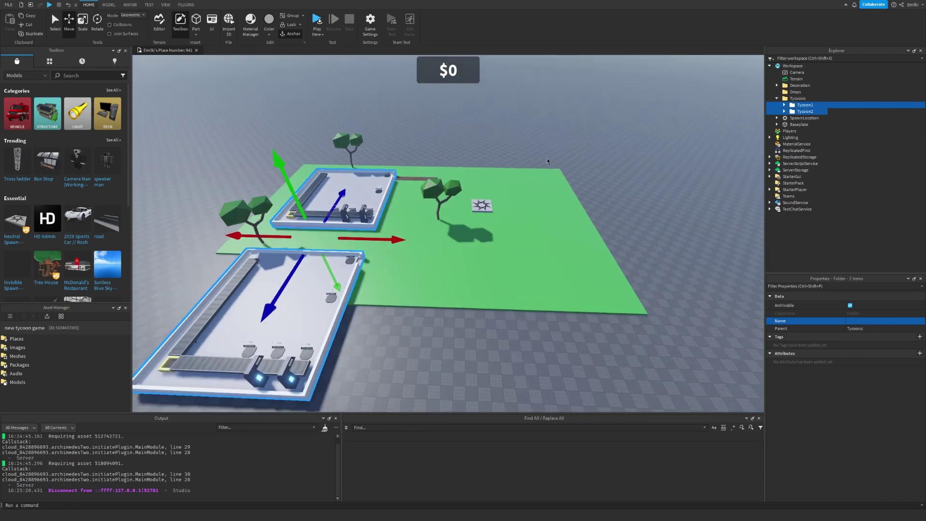
key("ctrl+d")
left_click_drag(381, 240, 615, 245)
key("d")
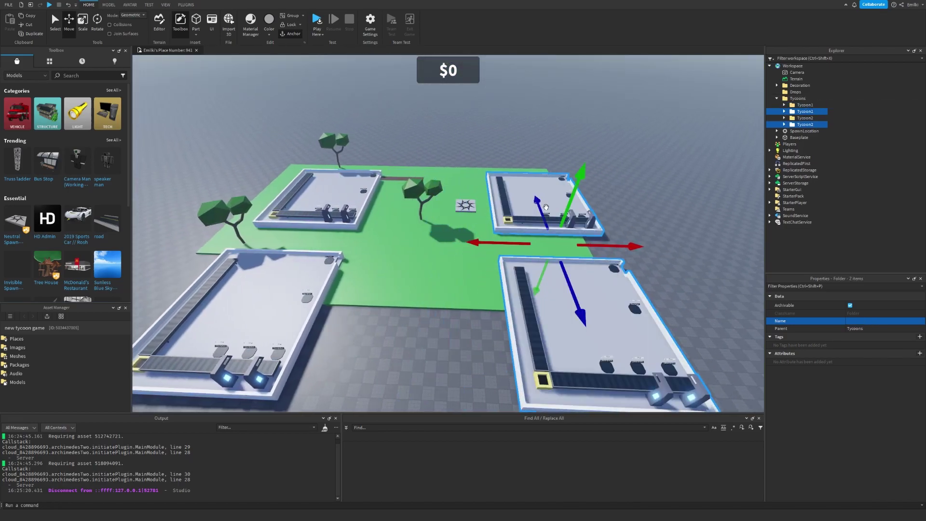
Step: Rotate the two copied tycoons half a turn to face the originals and move them farther from the spawn pad
left_click(97, 26)
left_click_drag(603, 284, 454, 173)
key("d")
left_click(68, 29)
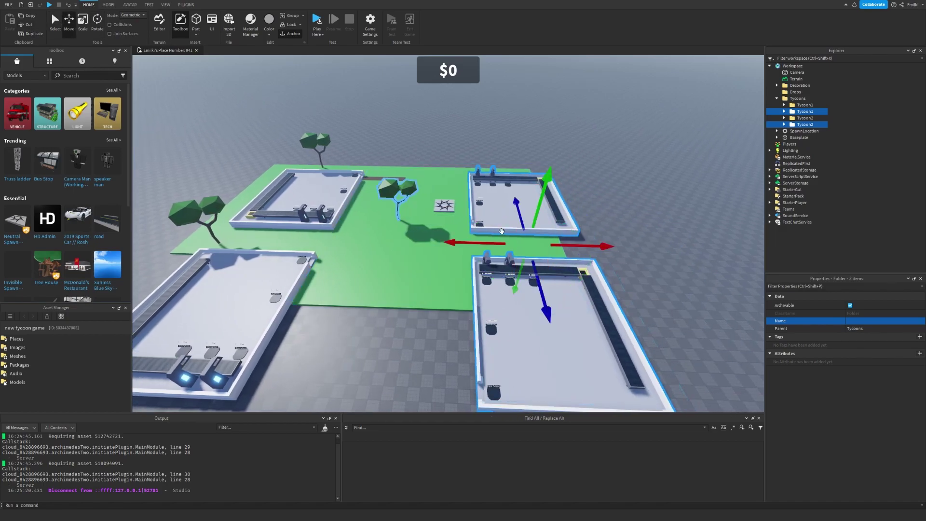
key("w")
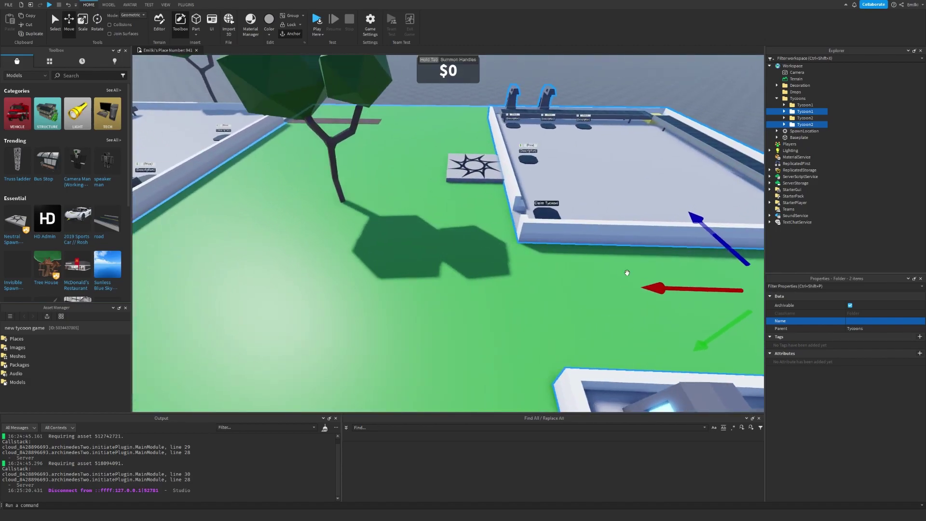
key("s")
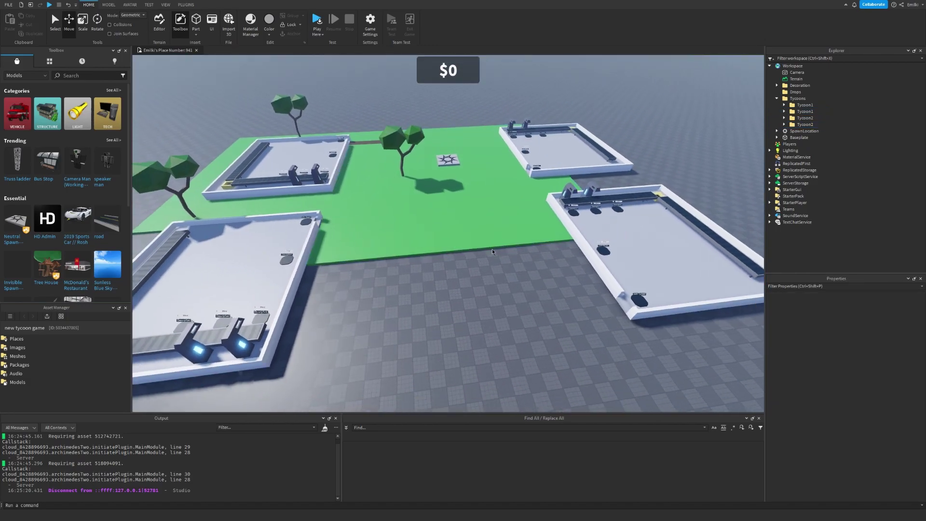
Step: Scale the central green ground part to run between both pairs of bases and end at the copied bases' front edge
left_click(483, 241)
key("s")
key("ctrl+4")
key("ctrl+3")
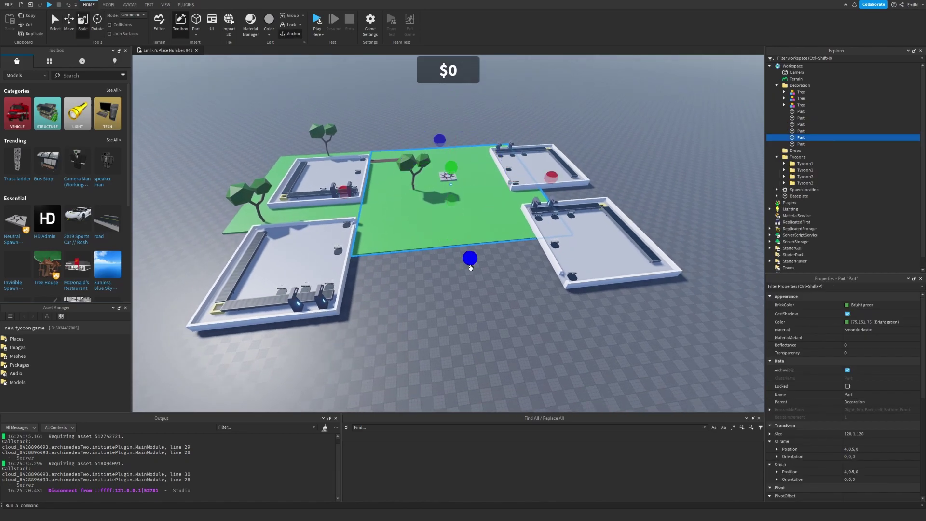
key("s")
left_click_drag(470, 261, 503, 375)
right_click_drag(503, 375, 511, 398)
left_click_drag(554, 132, 524, 137)
left_click(600, 246)
right_click_drag(600, 246, 464, 183)
key("w")
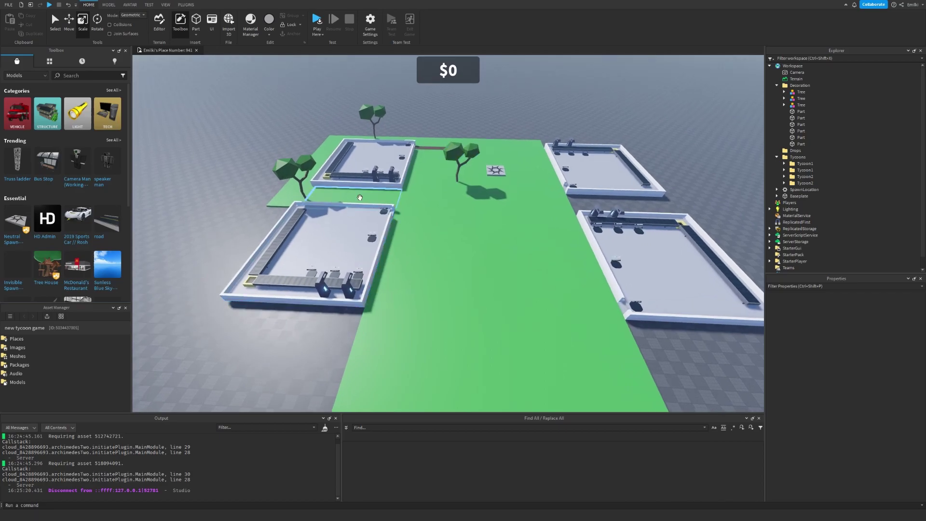
right_click_drag(504, 245, 513, 215)
key("d")
key("w")
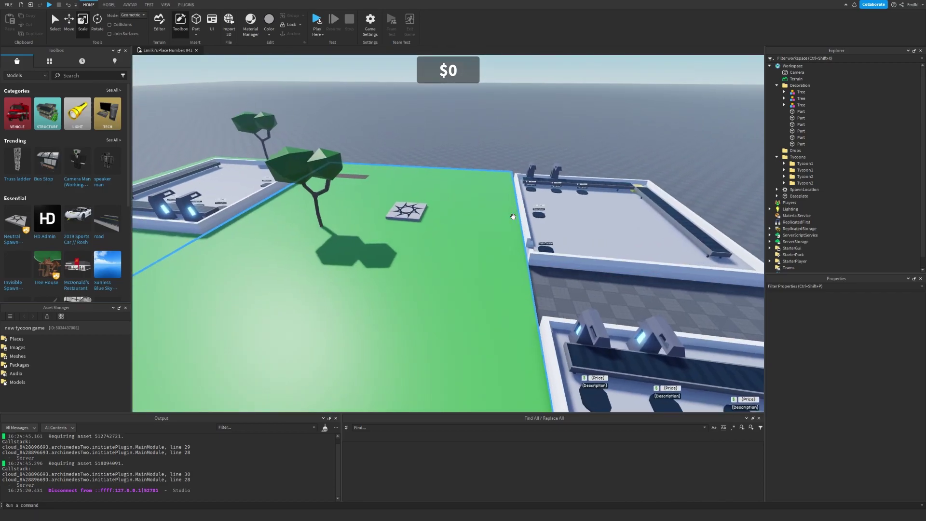
scroll(380, 141, "up", 3)
left_click(317, 20)
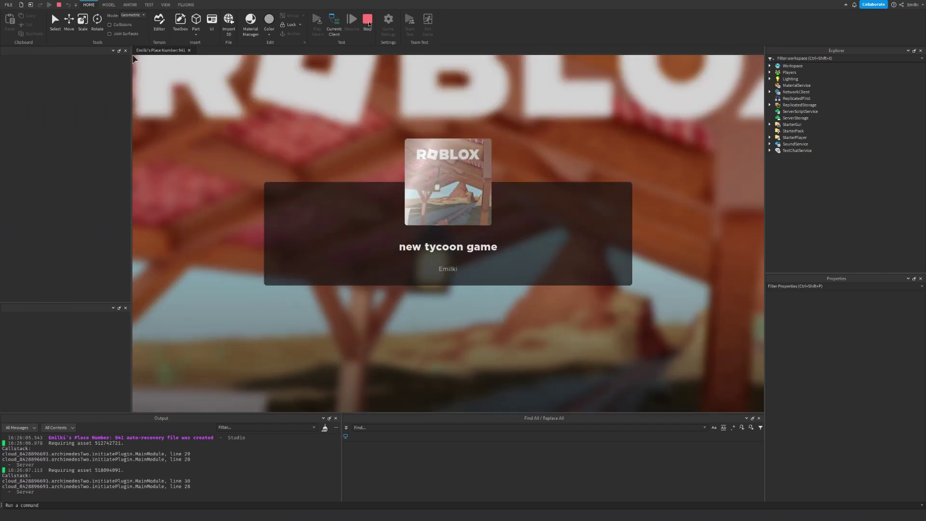
left_click(369, 23)
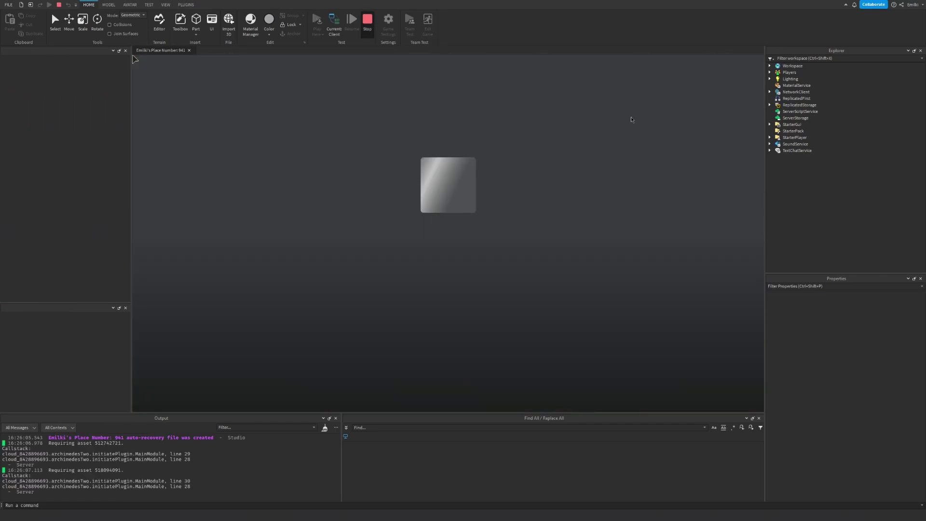
Step: Rename the two copied tycoon folders as Tycoon3 and Tycoon4
left_click(804, 176)
right_click_drag(740, 180, 785, 182)
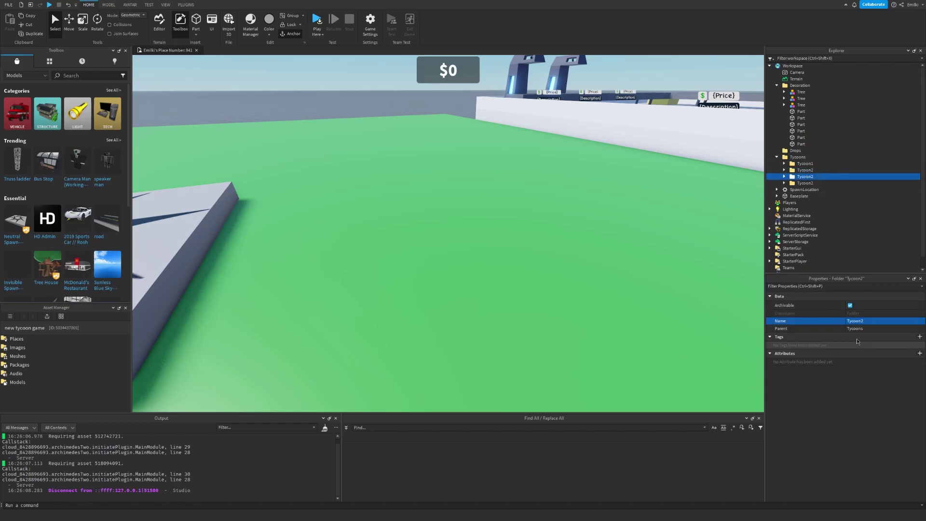
left_click(801, 183)
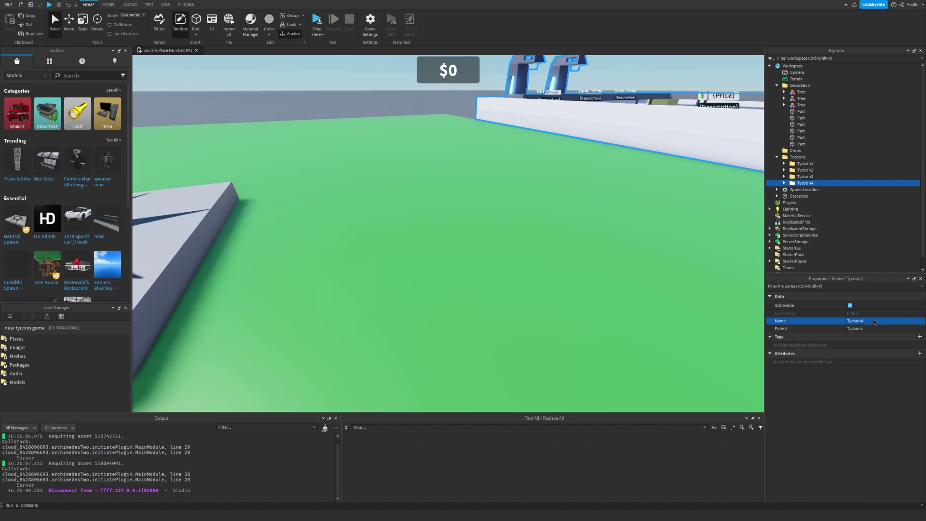
Step: Start a play test and turn the character towards the spawn pad and the surrounding bases
left_click(316, 21)
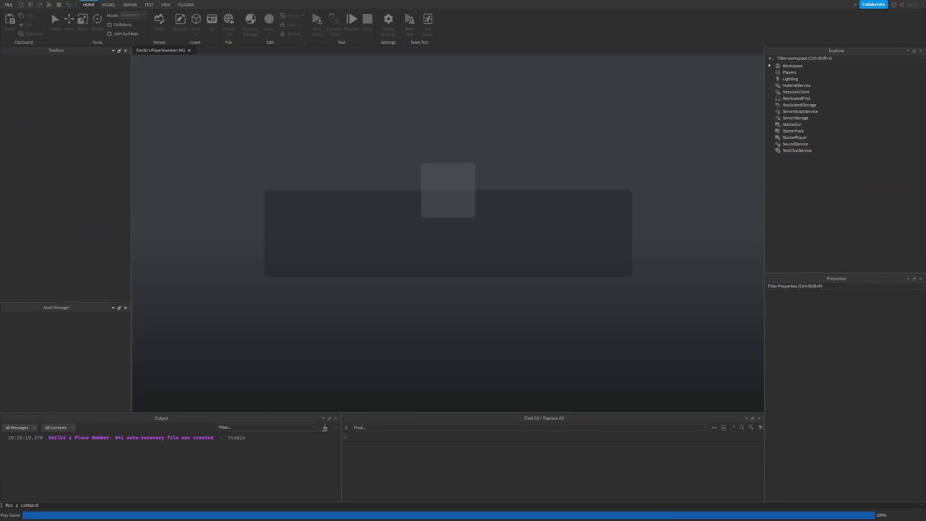
key("w")
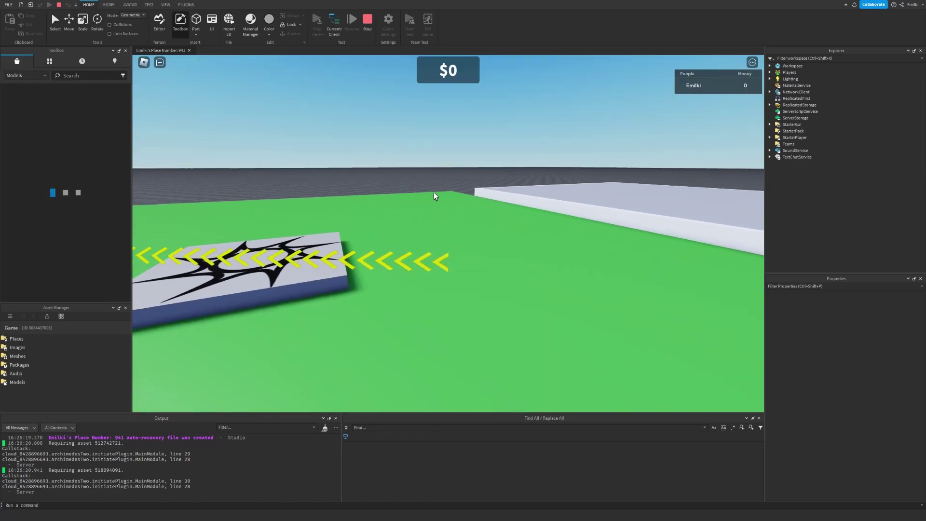
right_click_drag(433, 193, 502, 193)
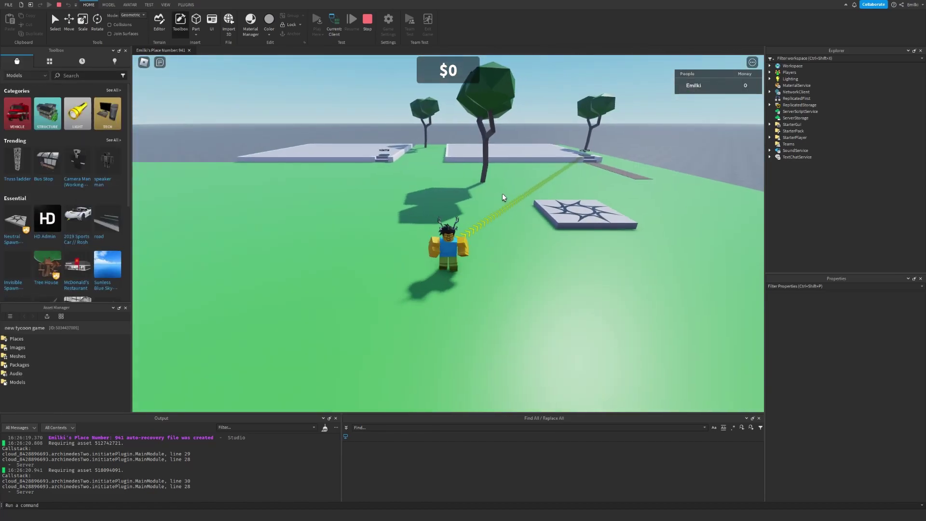
key("w")
scroll(526, 178, "up", 3)
scroll(526, 178, "down", 2)
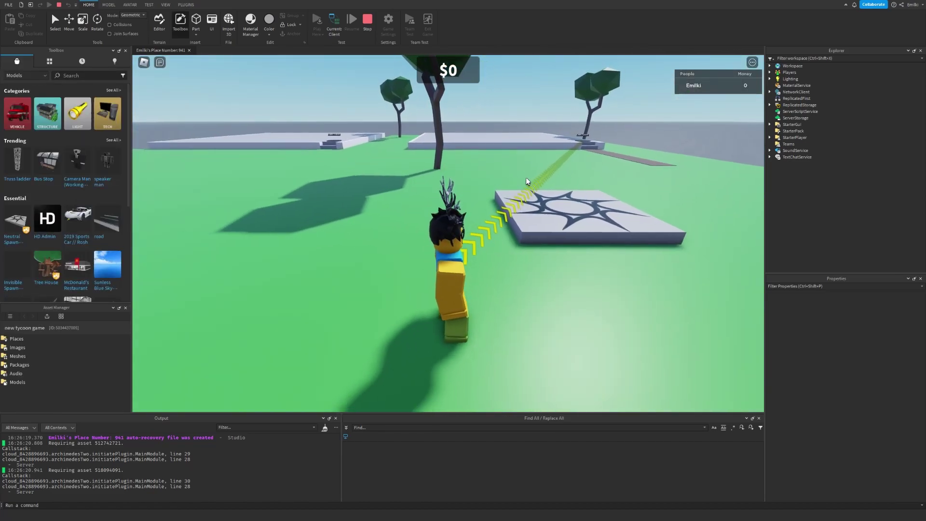
mouse_move(551, 158)
right_mouse_down()
mouse_move(522, 163)
mouse_move(536, 164)
right_mouse_up()
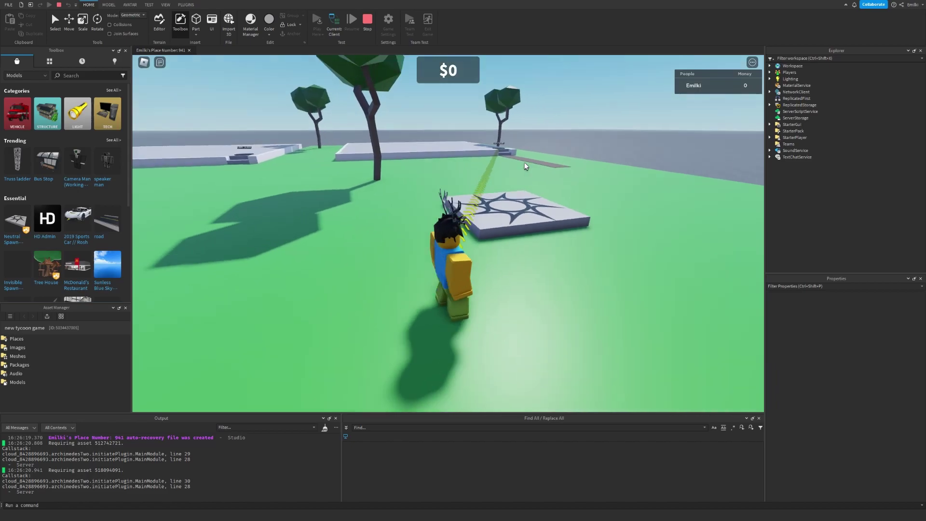
Step: Claim the copied base across the spawn pad from Tycoon1 and walk onto its first purchase button
key("d")
key("w")
key("d")
key("w")
scroll(536, 163, "down", 3)
key("w")
scroll(536, 164, "up", 3)
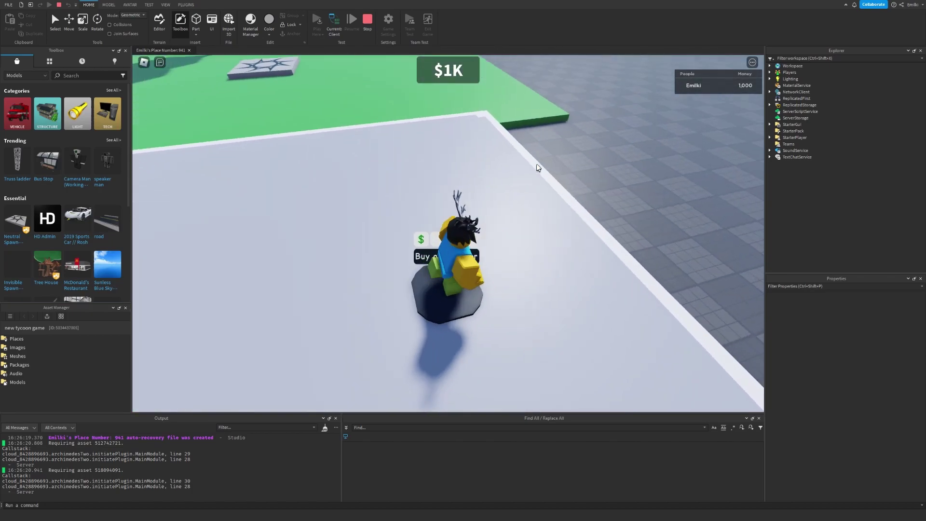
key("w")
key("w")
Step: Walk the character past the spawn pad and along the brown path to the original base's Claim Tycoon pad
scroll(536, 163, "down", 3)
key("w")
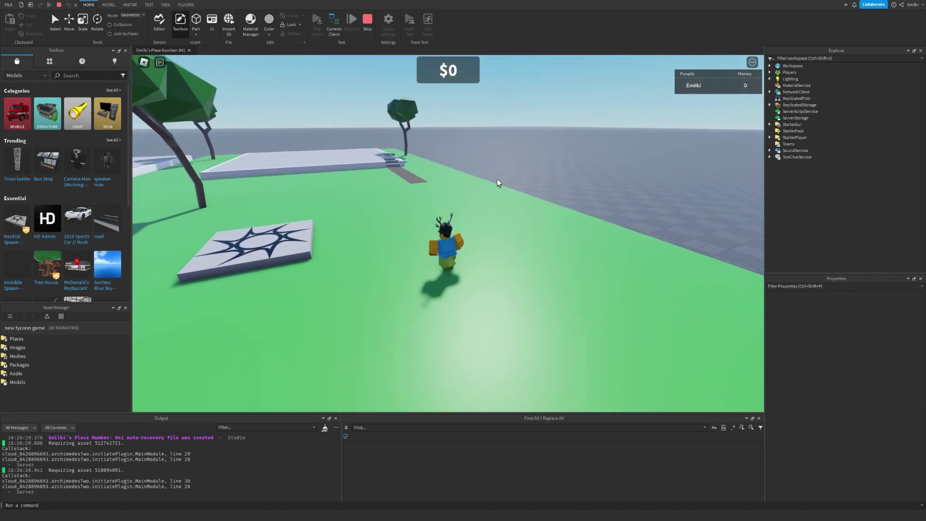
key("w")
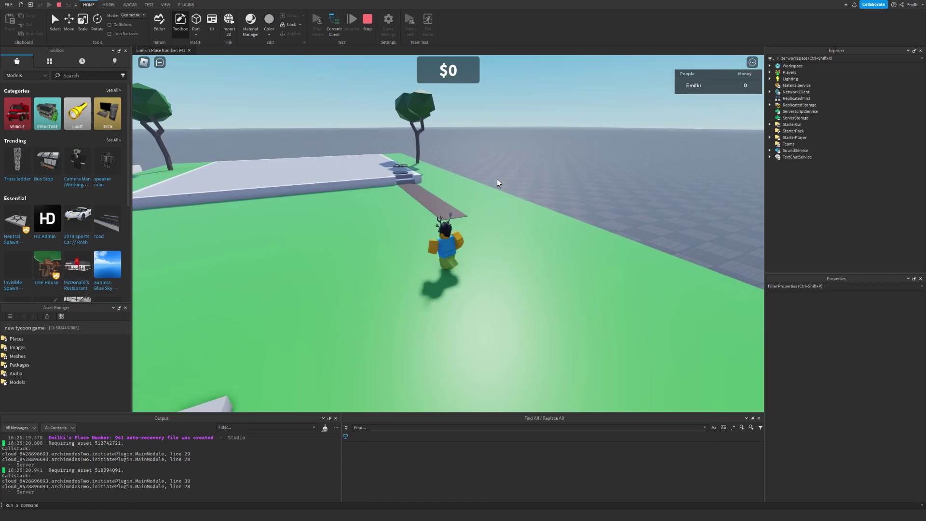
scroll(498, 183, "up", 3)
key("w")
scroll(507, 171, "up", 2)
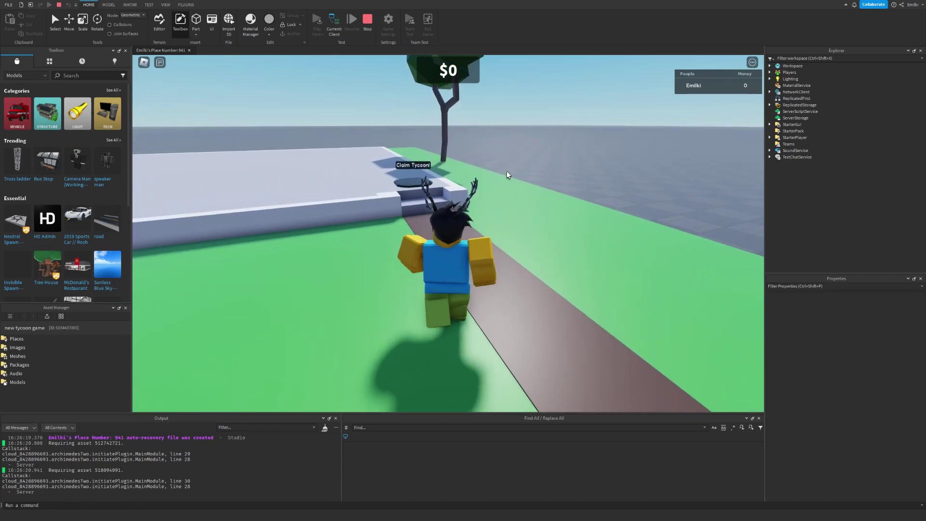
scroll(506, 170, "up", 1)
right_click_drag(507, 171, 506, 171)
key("w")
Step: Try to claim the original base as a second tycoon, and walk back out towards the already claimed base
key("s")
key("w")
key("s")
key("w")
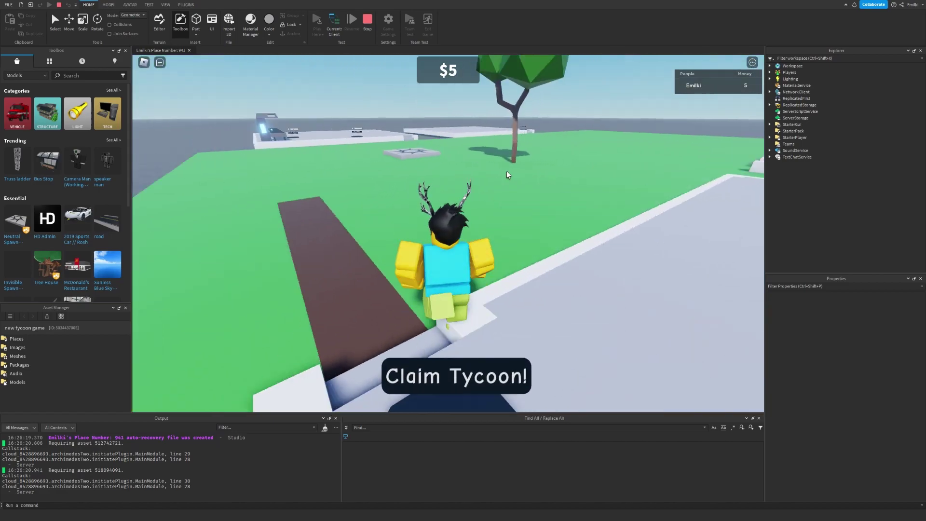
key("w")
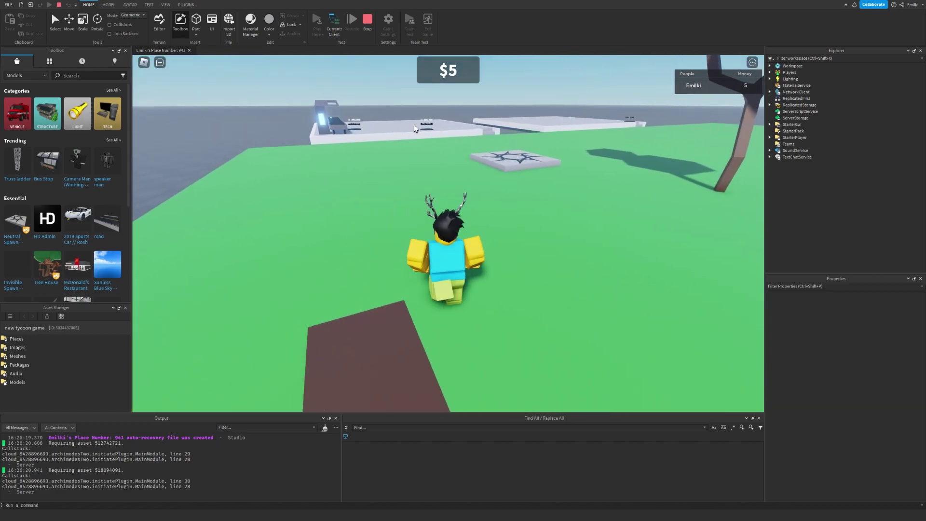